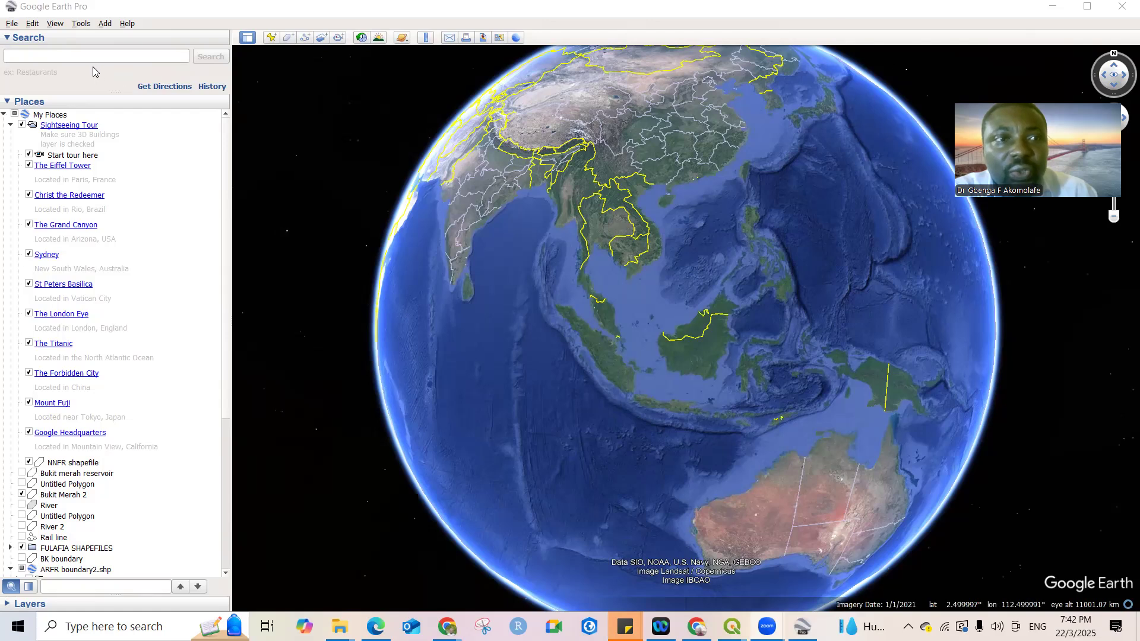
# - Search the map for Abuja
pyautogui.click(67, 57)
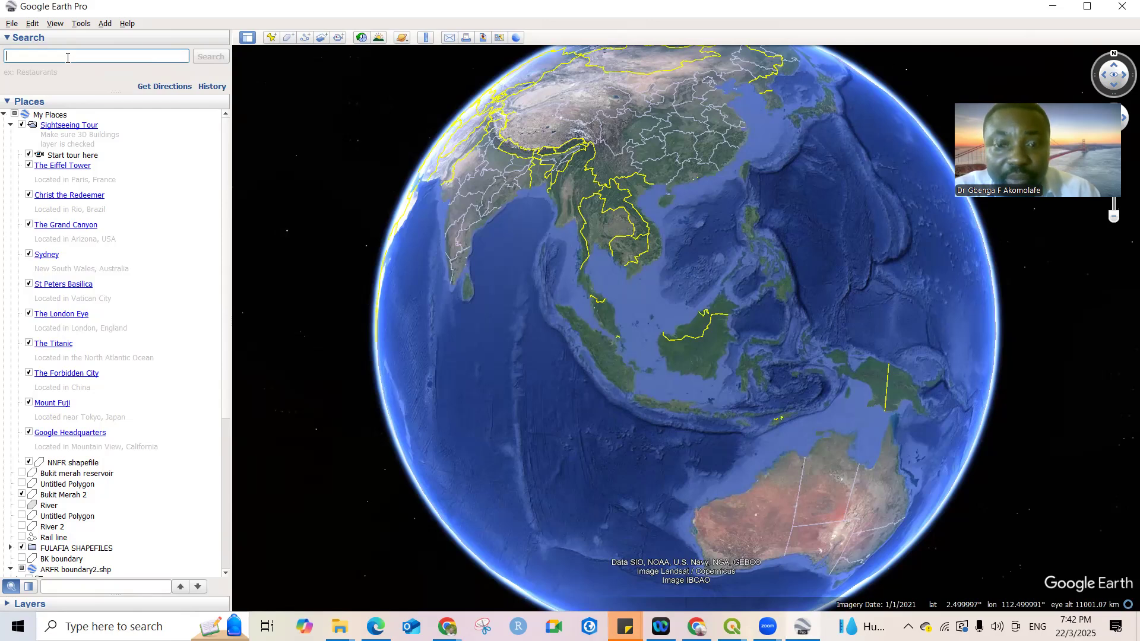
pyautogui.write('Abuja')
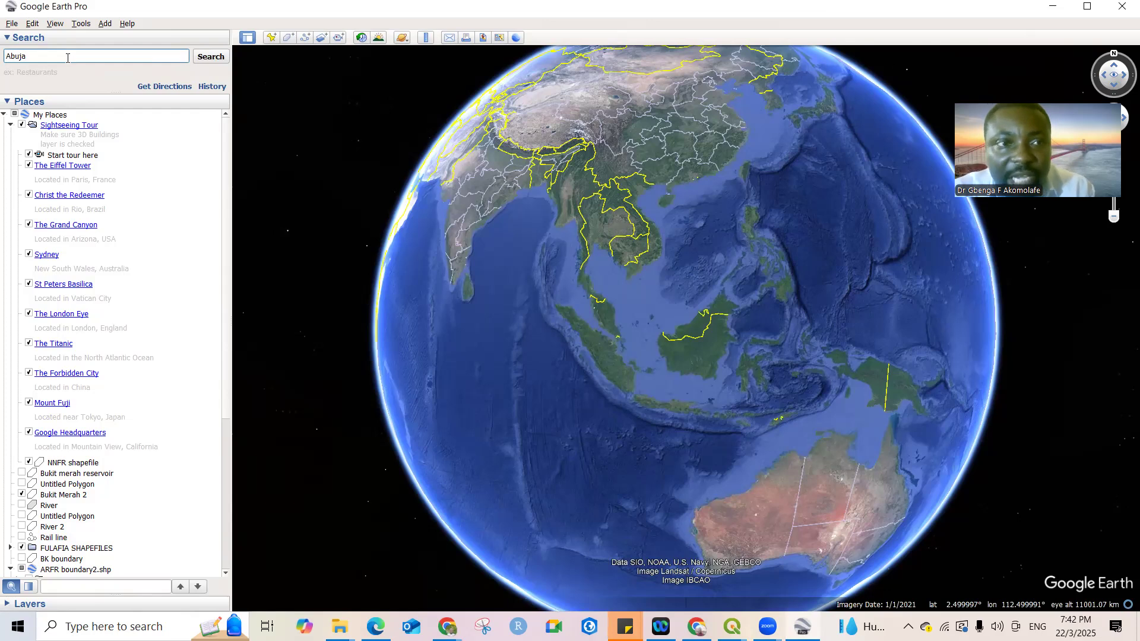
pyautogui.click(204, 59)
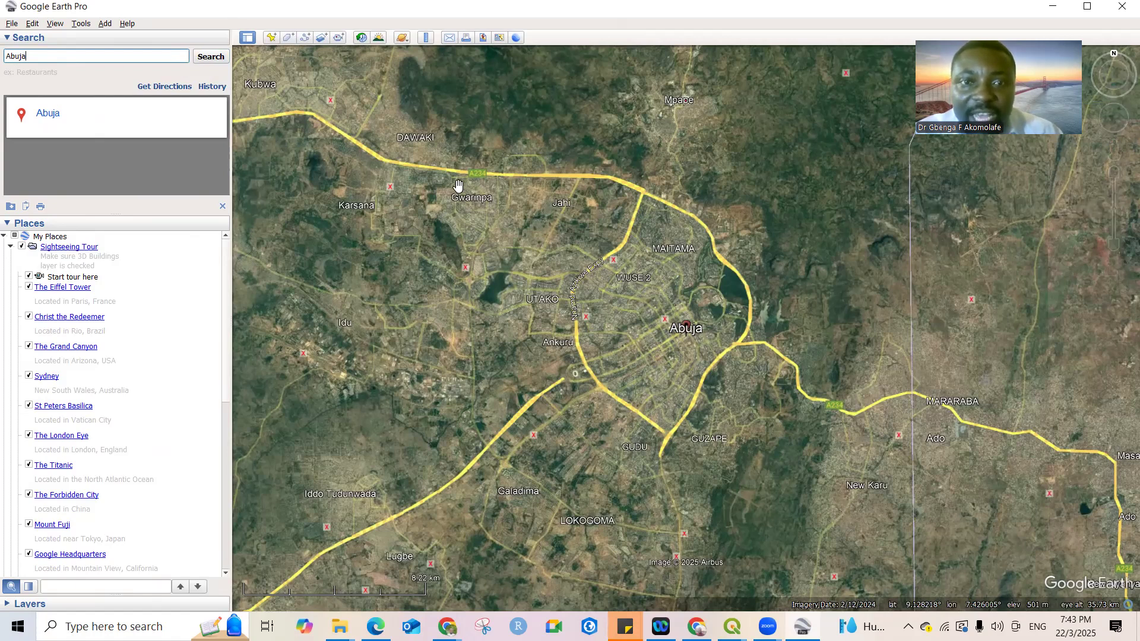
# - Bring the Kubwa and Dawaki area northwest of Abuja into closer view on the map
pyautogui.moveTo(525, 231); pyautogui.dragTo(552, 257)
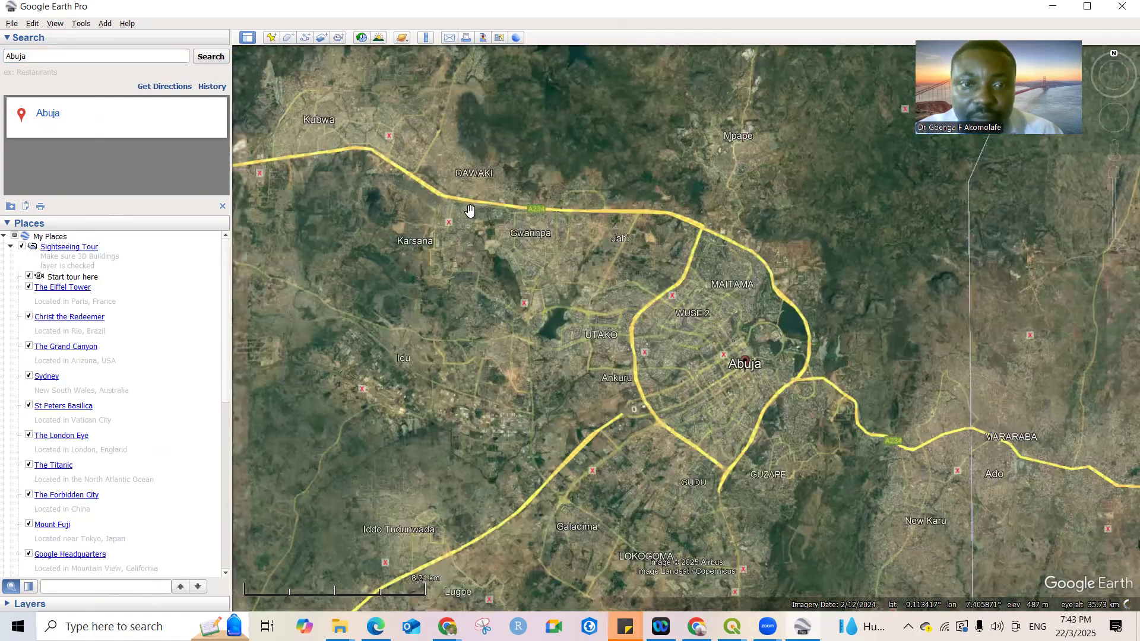
pyautogui.moveTo(399, 235); pyautogui.dragTo(437, 271)
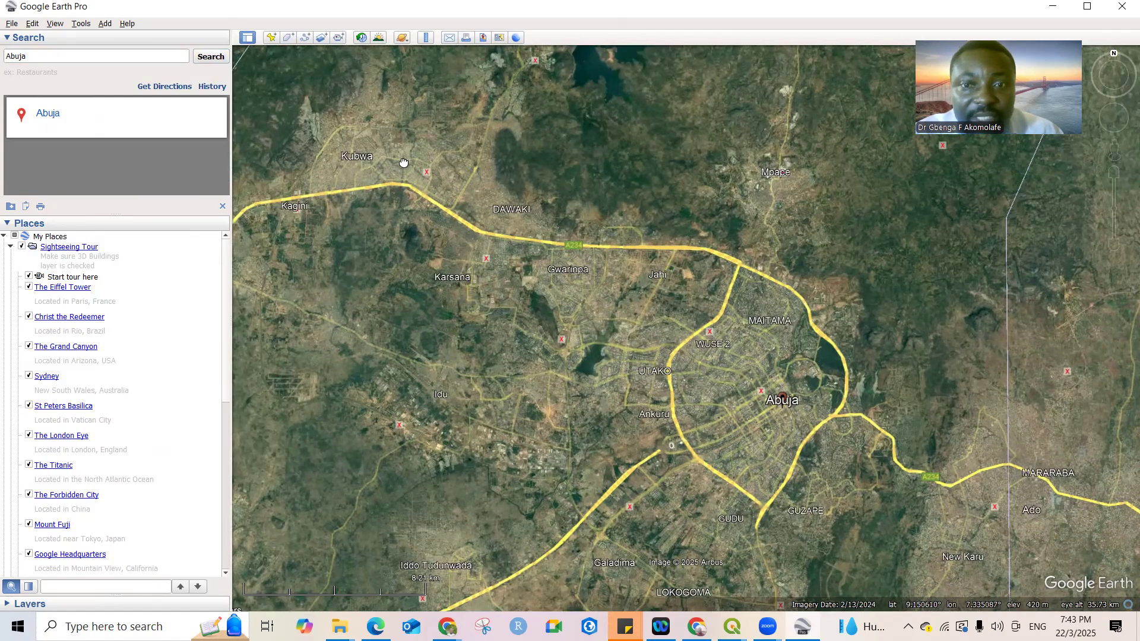
pyautogui.moveTo(410, 190); pyautogui.dragTo(410, 203)
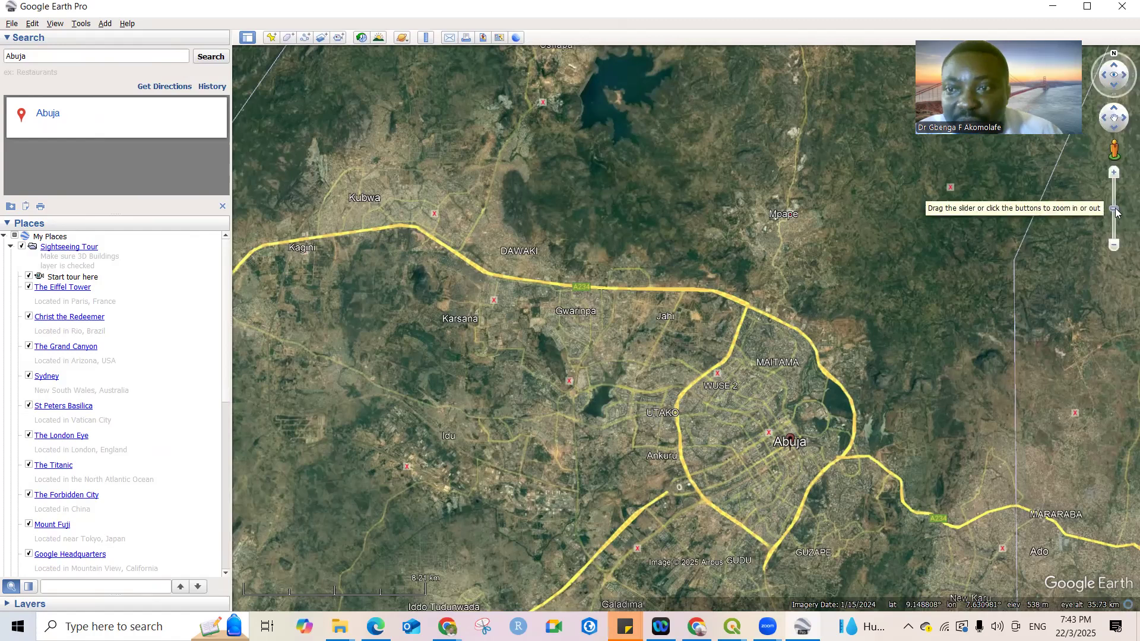
pyautogui.moveTo(1116, 213); pyautogui.dragTo(1122, 180)
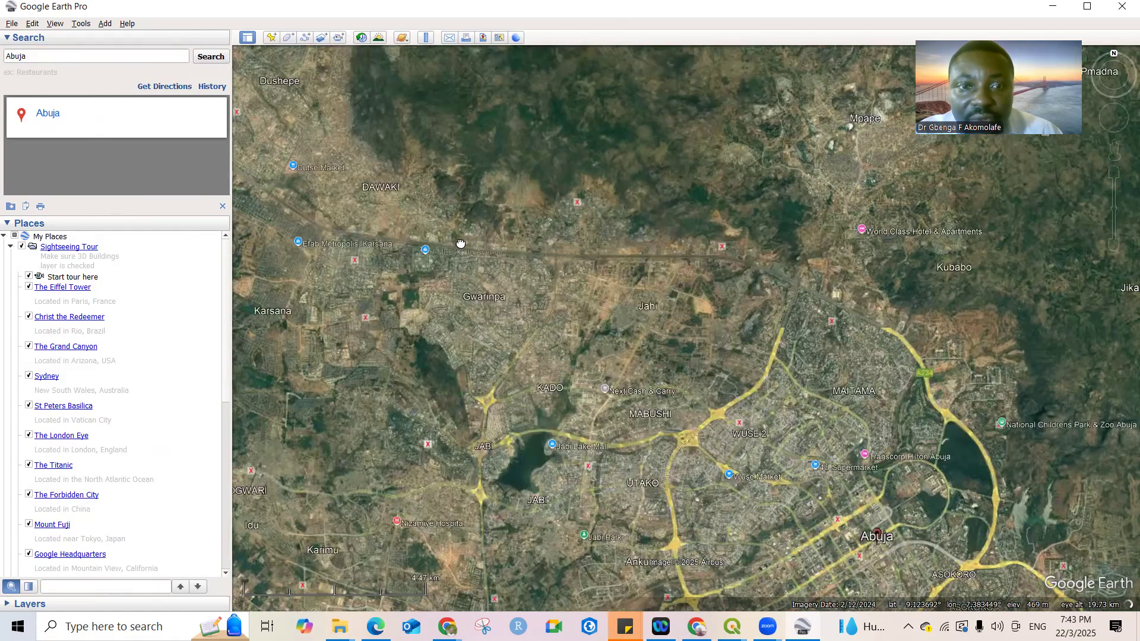
pyautogui.moveTo(461, 243); pyautogui.dragTo(508, 296)
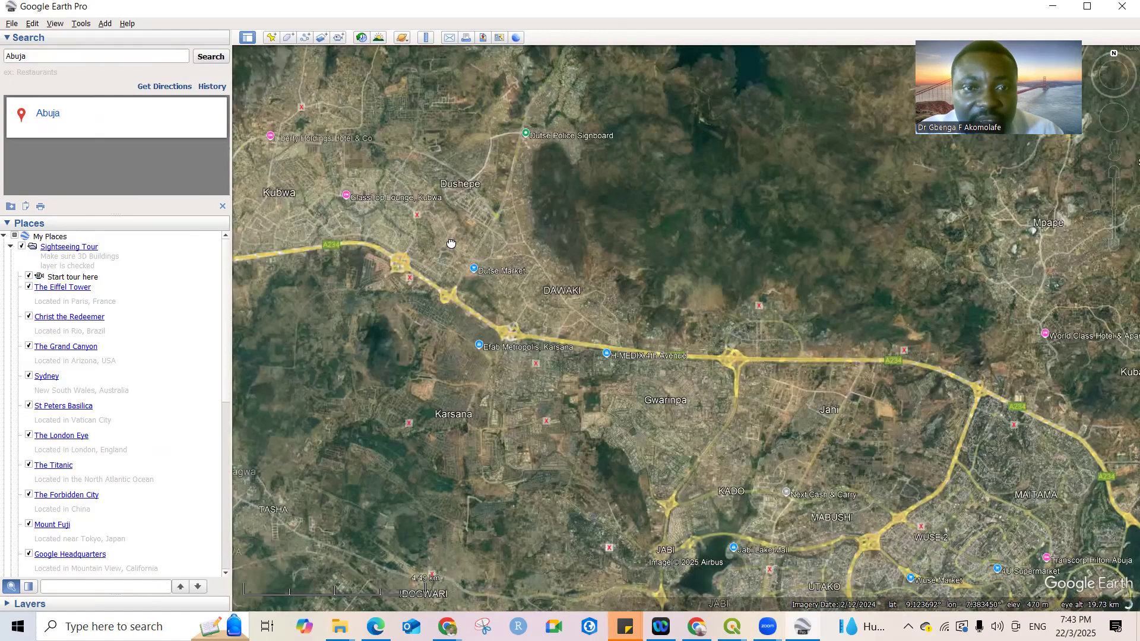
pyautogui.moveTo(451, 241); pyautogui.dragTo(460, 277)
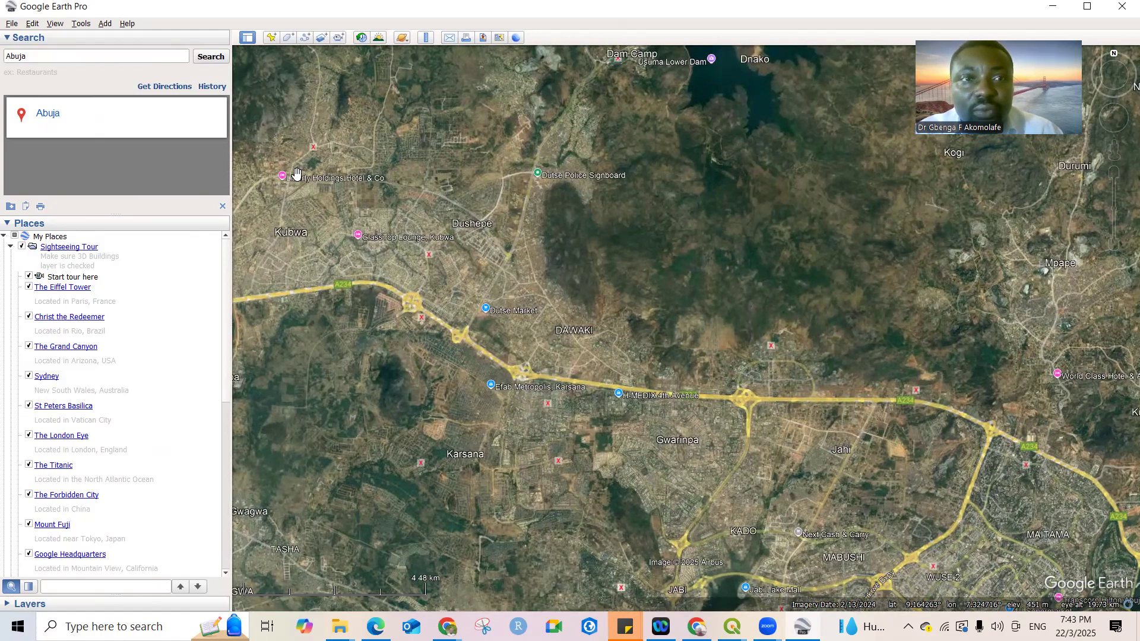
pyautogui.click(273, 38)
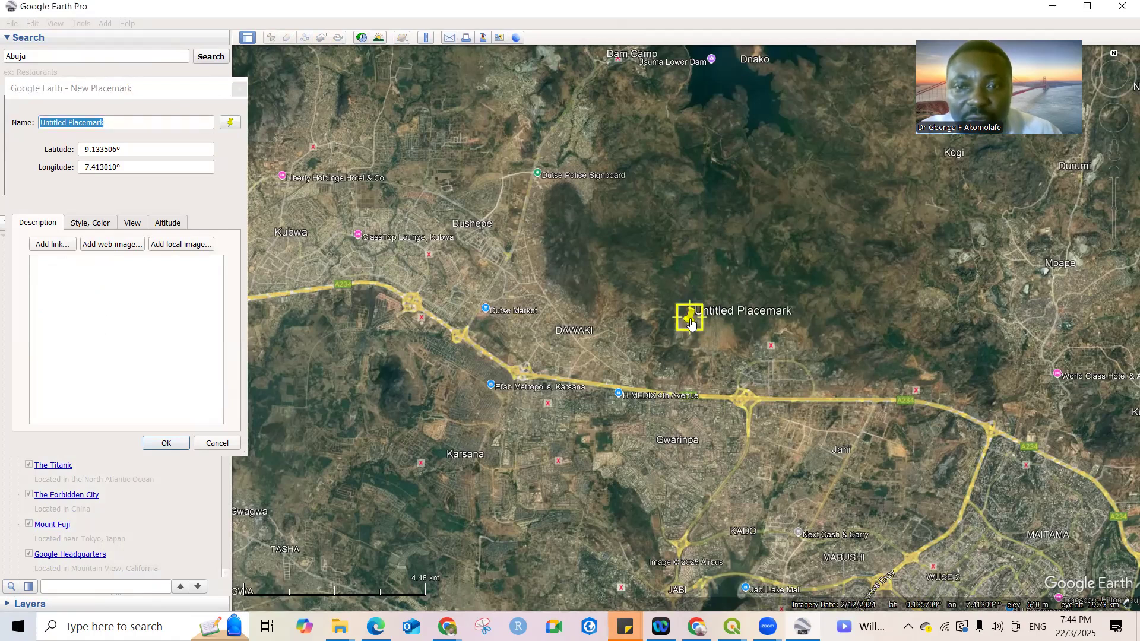
pyautogui.moveTo(691, 320); pyautogui.dragTo(284, 180)
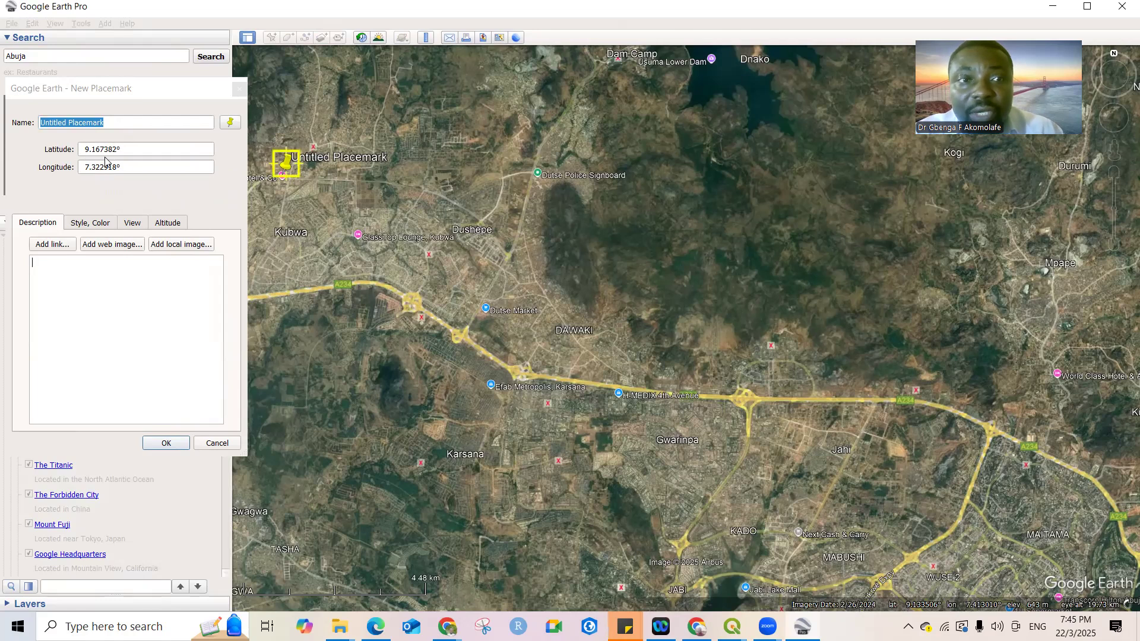
pyautogui.click(239, 91)
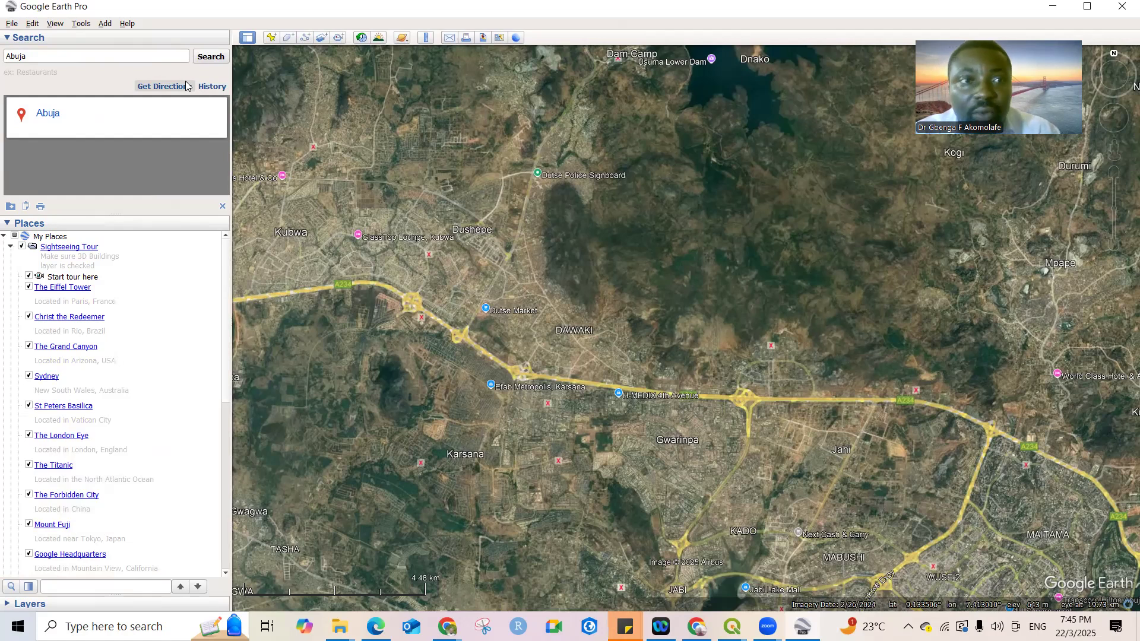
# - Check the latitude/longitude display format in the program options without changing it
pyautogui.click(82, 24)
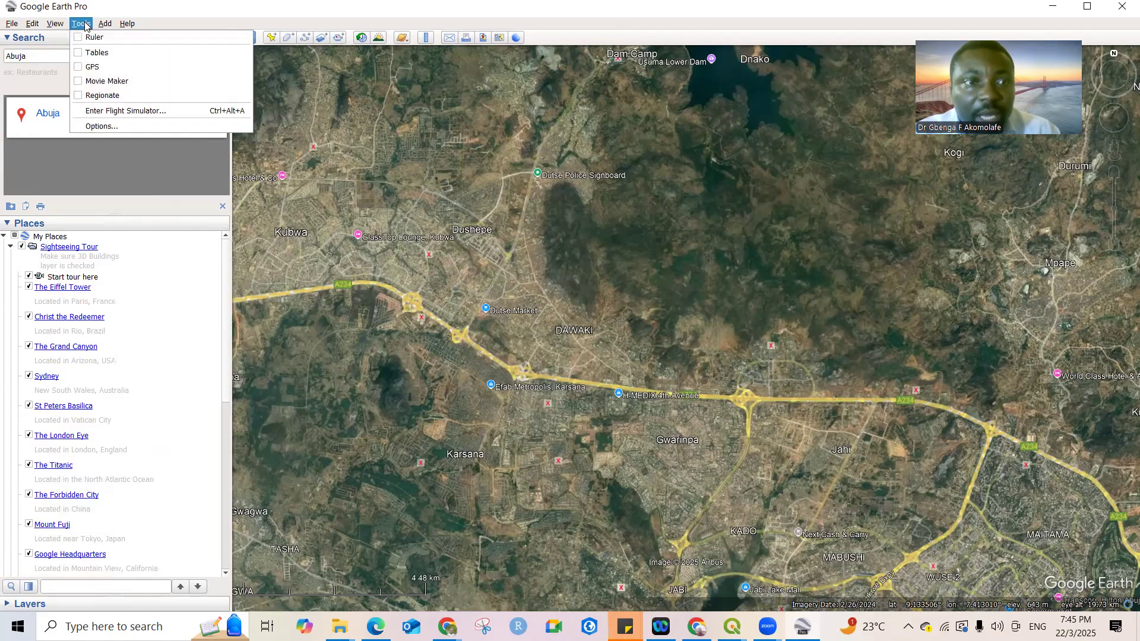
pyautogui.click(107, 126)
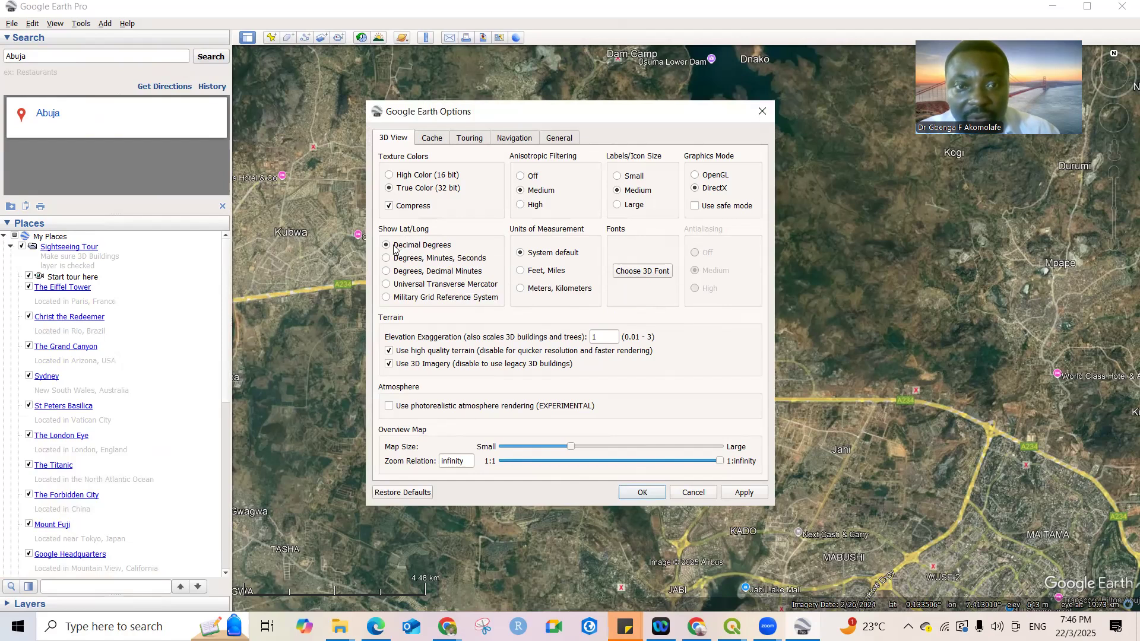
pyautogui.click(760, 111)
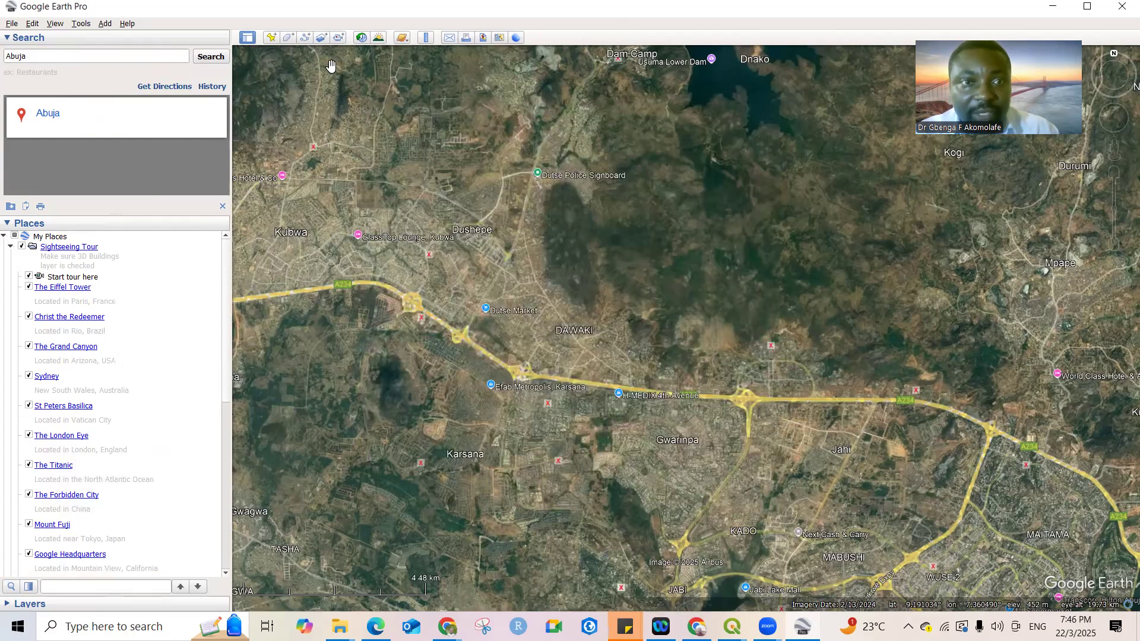
# - Place a new placemark at the hotel just north of Kubwa, at about latitude 9.1674° and longitude 7.3228°
pyautogui.click(271, 38)
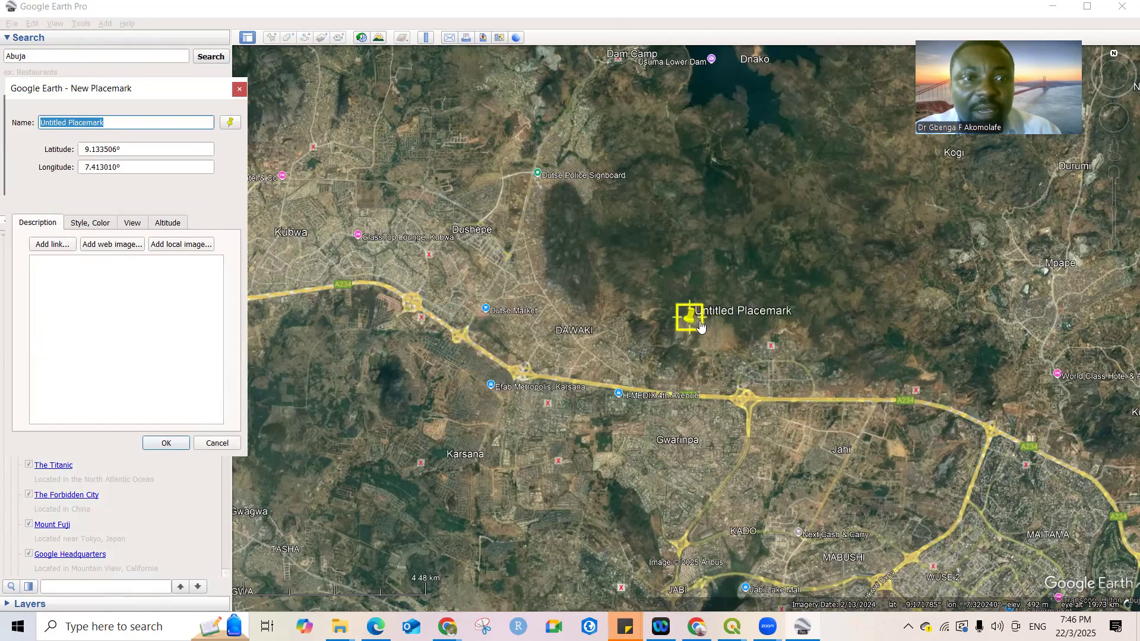
pyautogui.click(637, 308)
pyautogui.moveTo(460, 274); pyautogui.dragTo(282, 179)
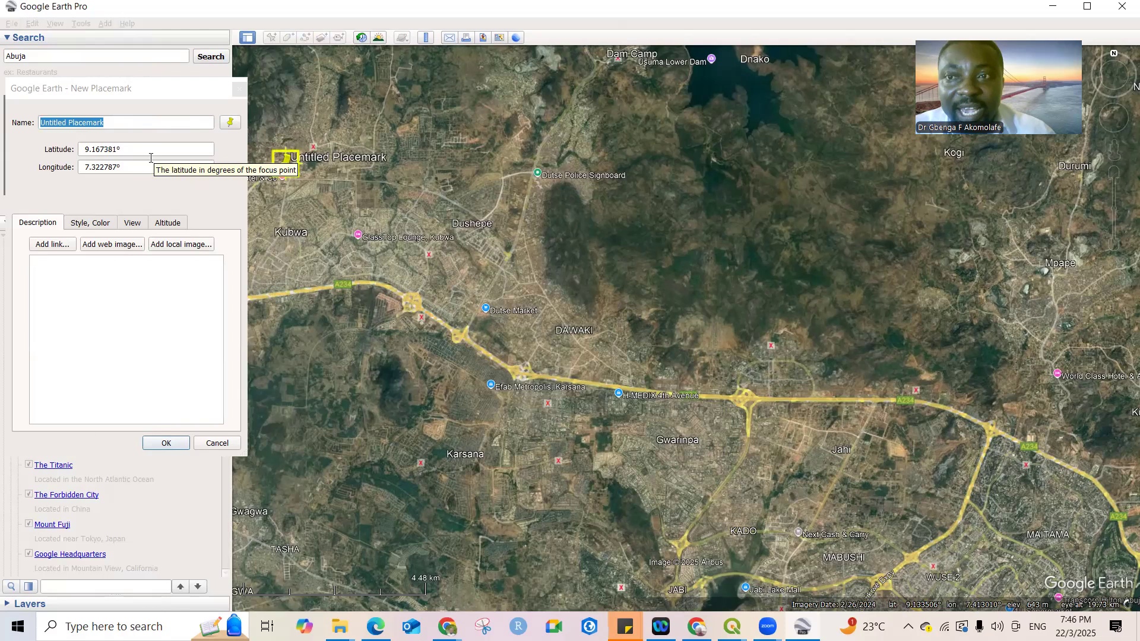
pyautogui.click(32, 262)
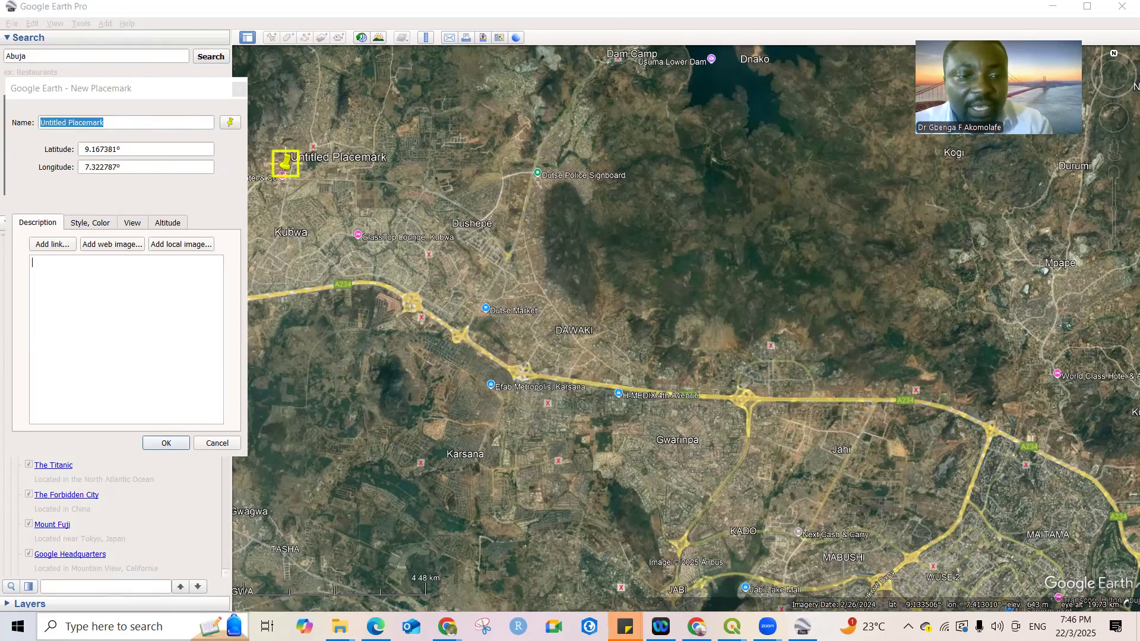
# - Switch to Excel with a new blank workbook, leaving the placemark's properties open
pyautogui.click(119, 624)
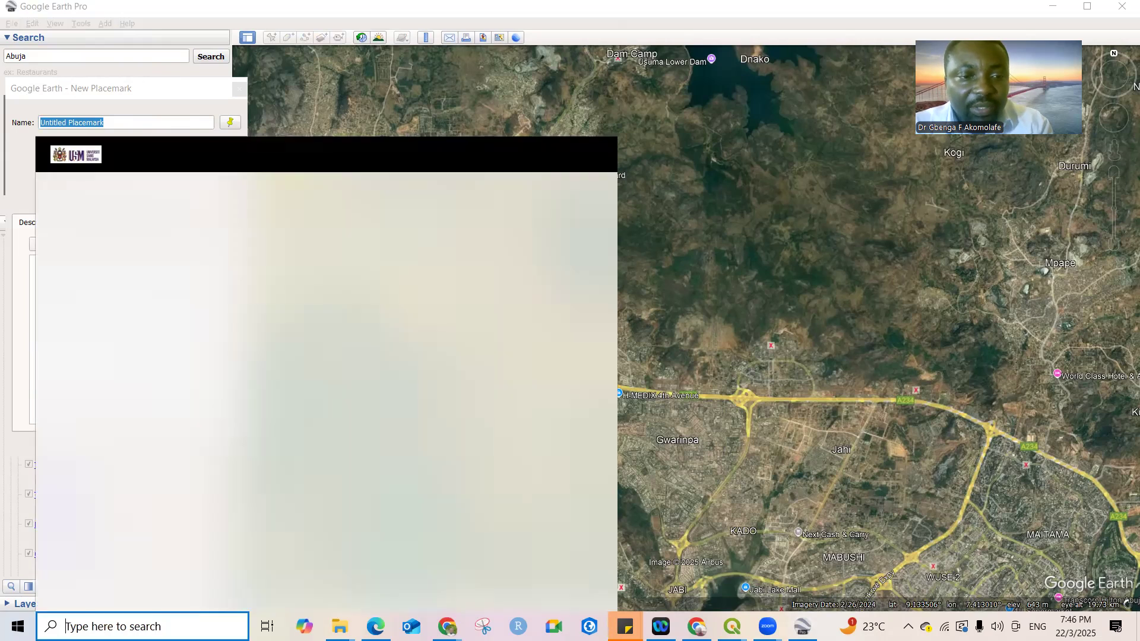
pyautogui.write('ex')
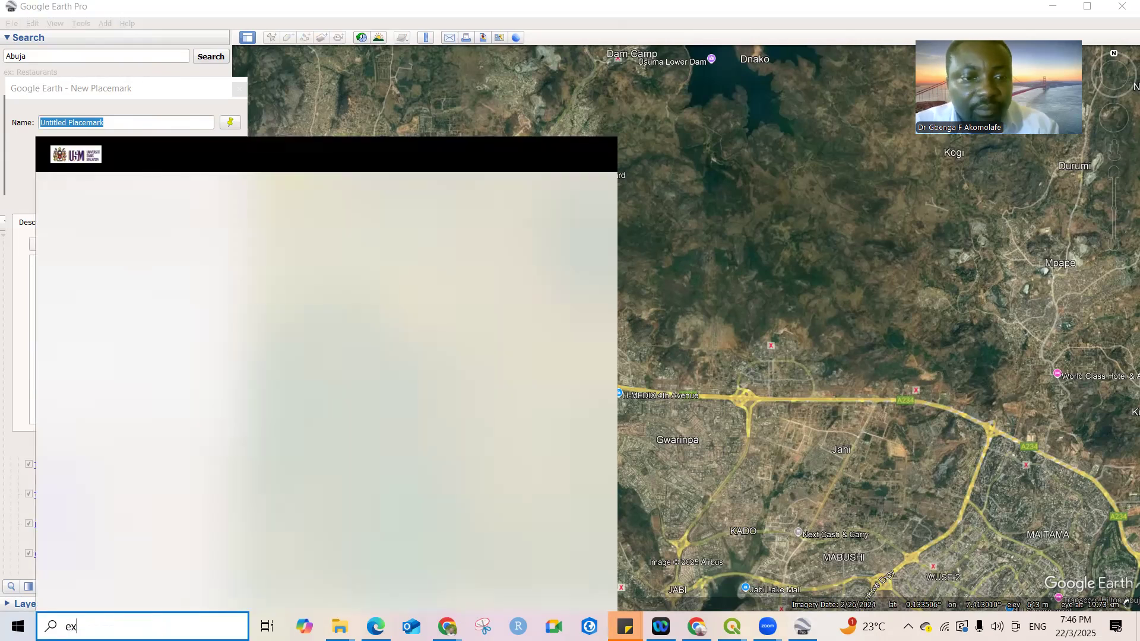
pyautogui.write('cel')
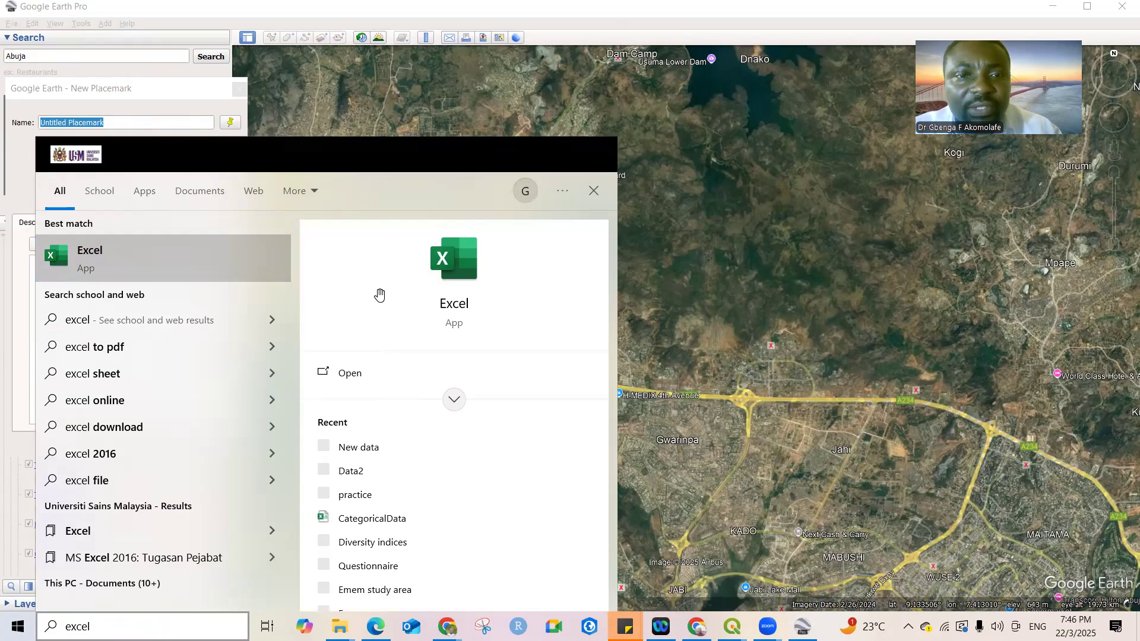
pyautogui.press('Escape')
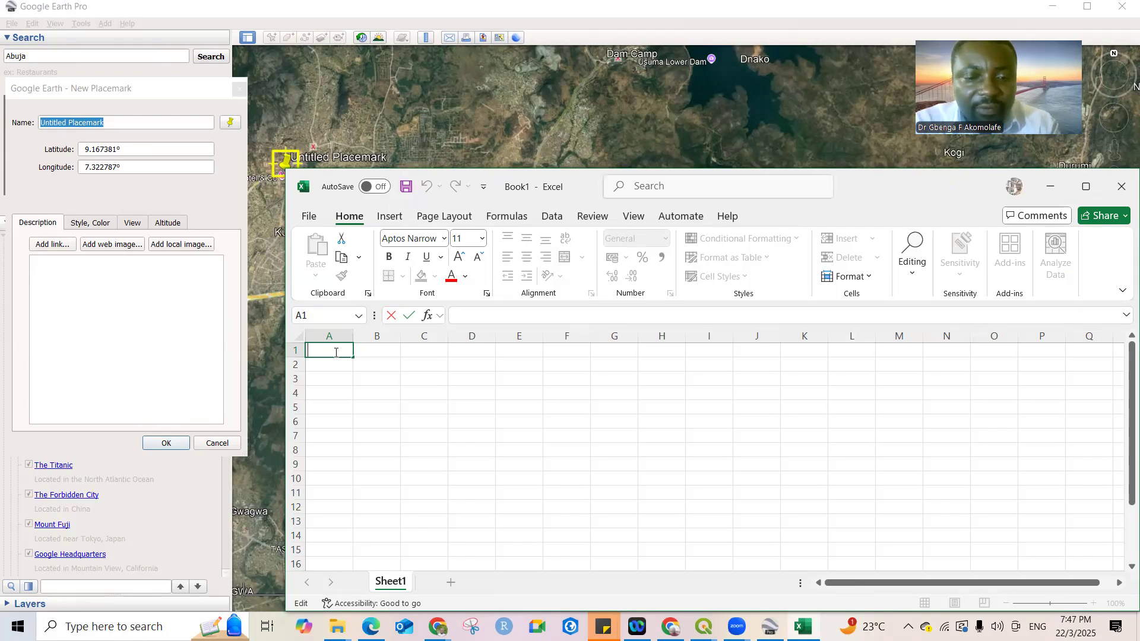
# - Enter the column headings Site, Latitude and Longitude in cells A1 to C1
pyautogui.write('Site')
pyautogui.click(365, 351)
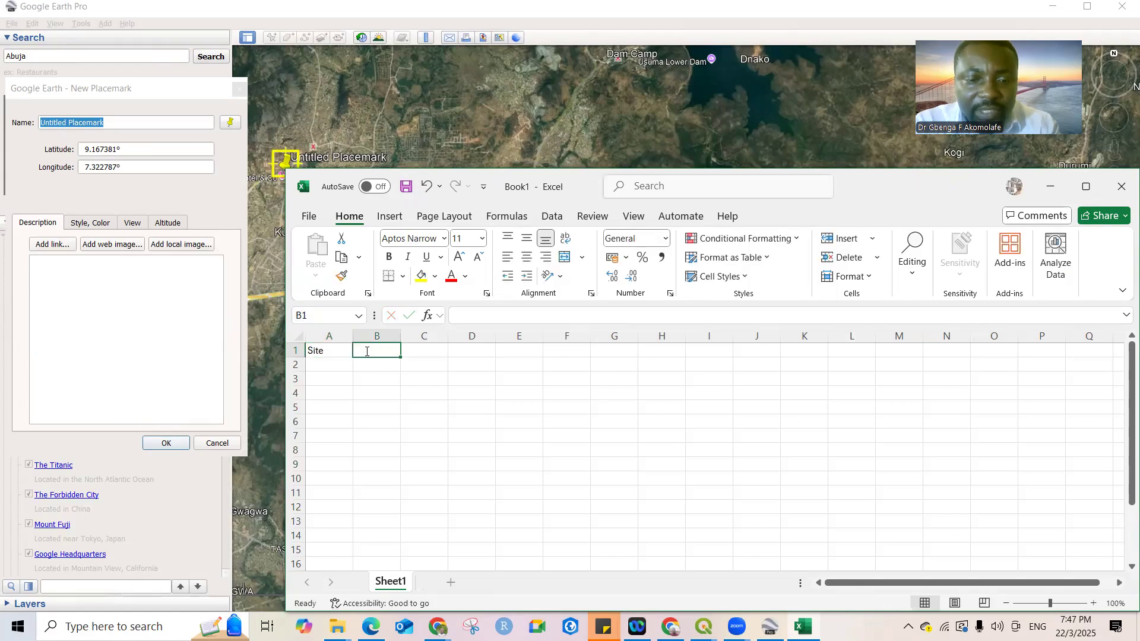
pyautogui.write('Latitude')
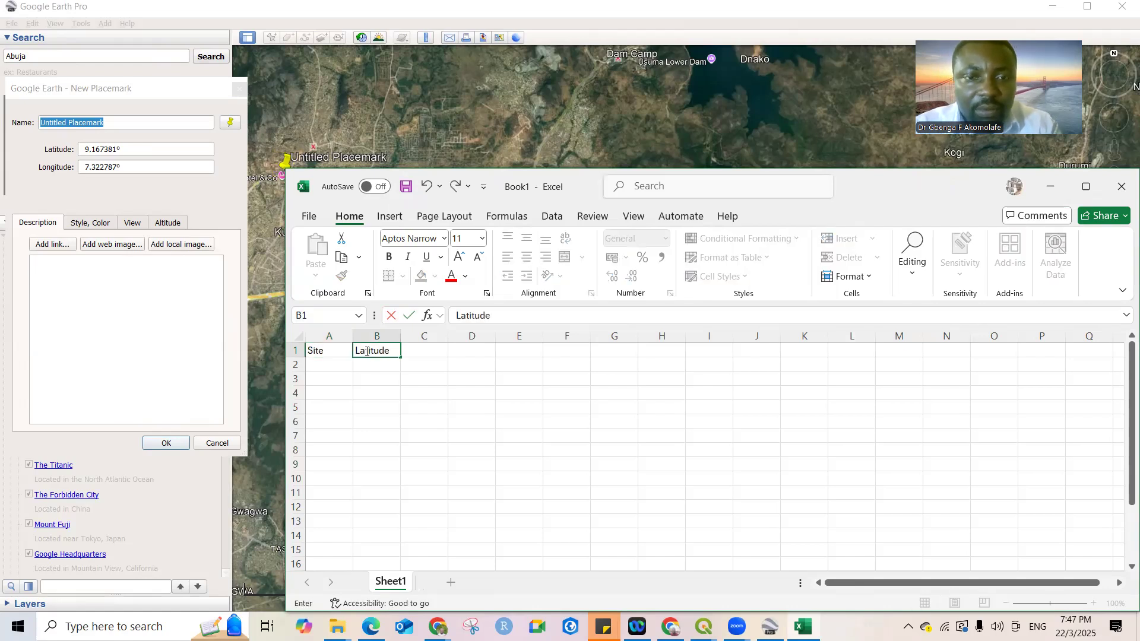
pyautogui.click(418, 350)
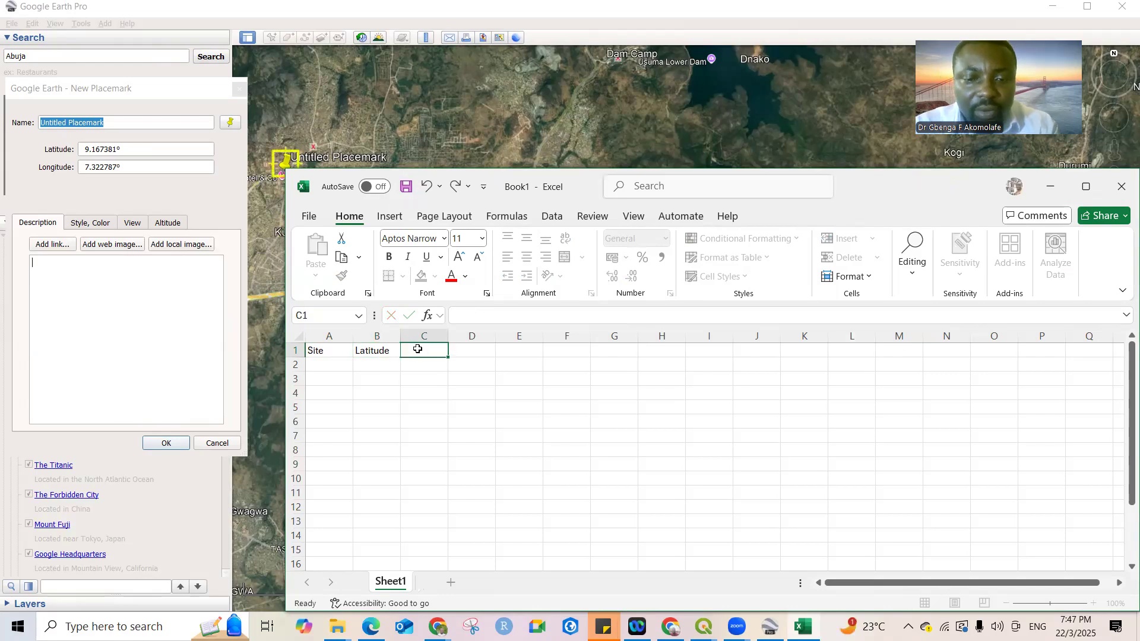
pyautogui.write('Longitud')
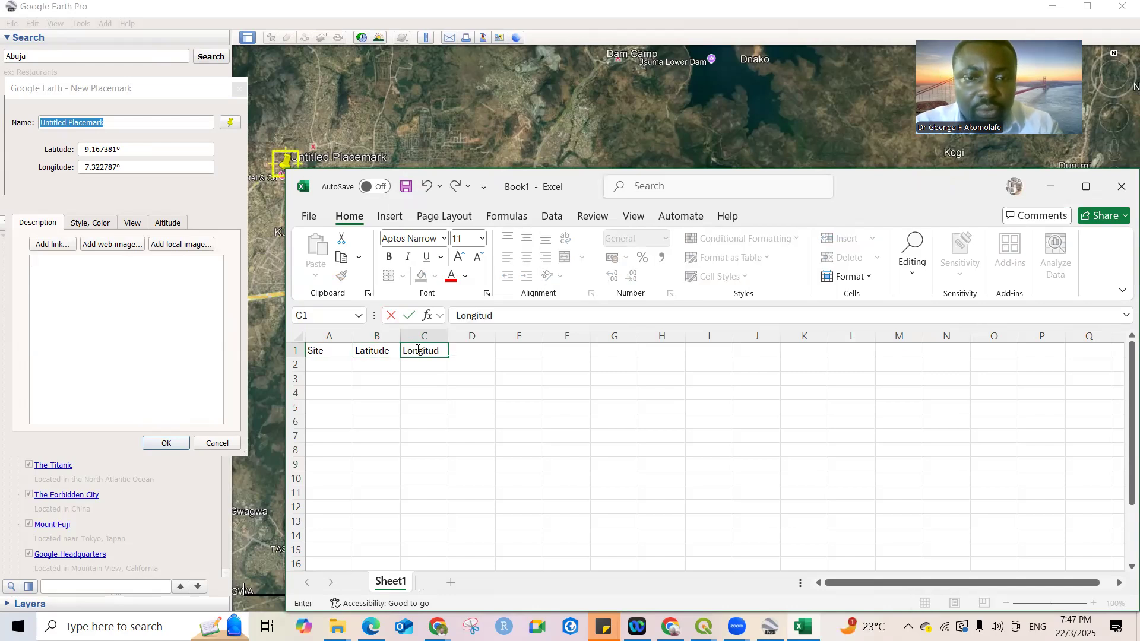
pyautogui.write('e')
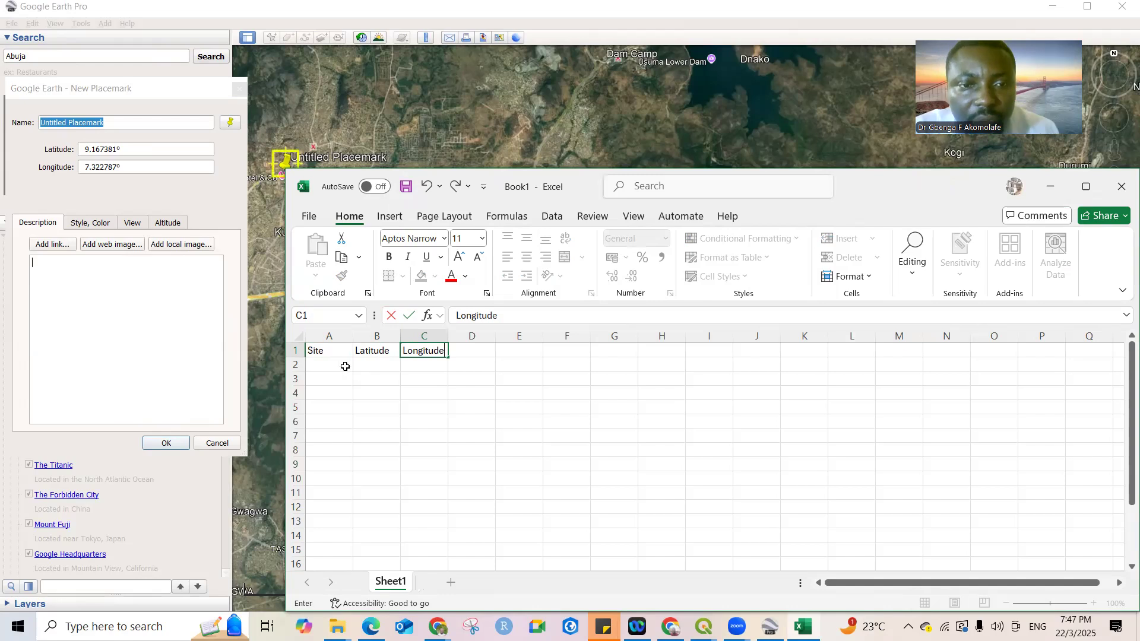
# - Enter Kubwa as the first site in cell A2
pyautogui.click(345, 367)
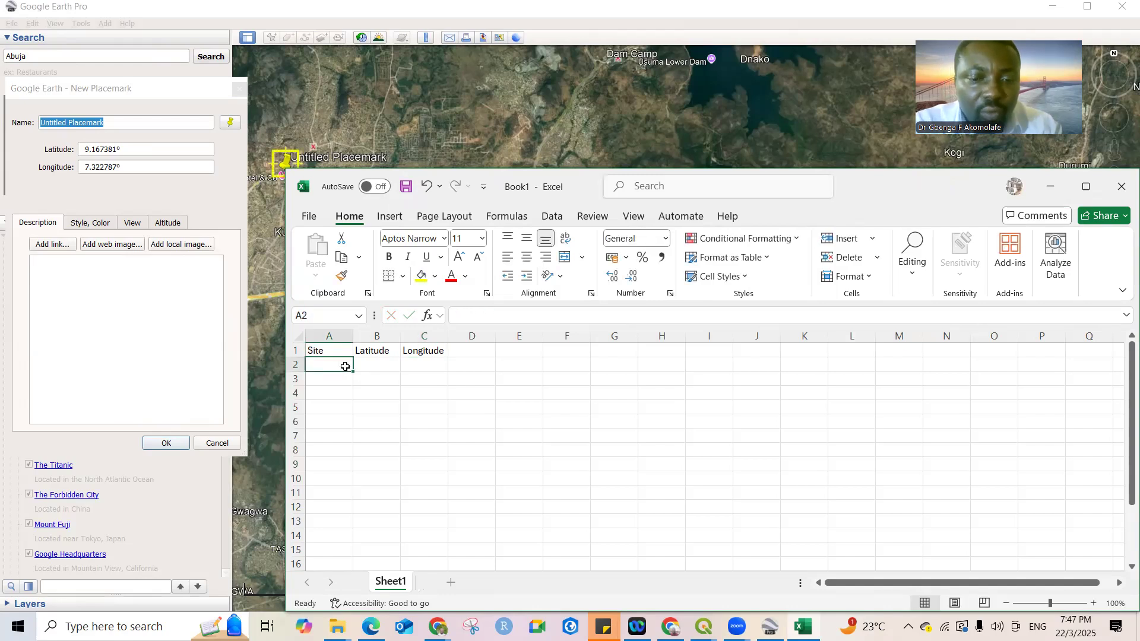
pyautogui.write('Ku')
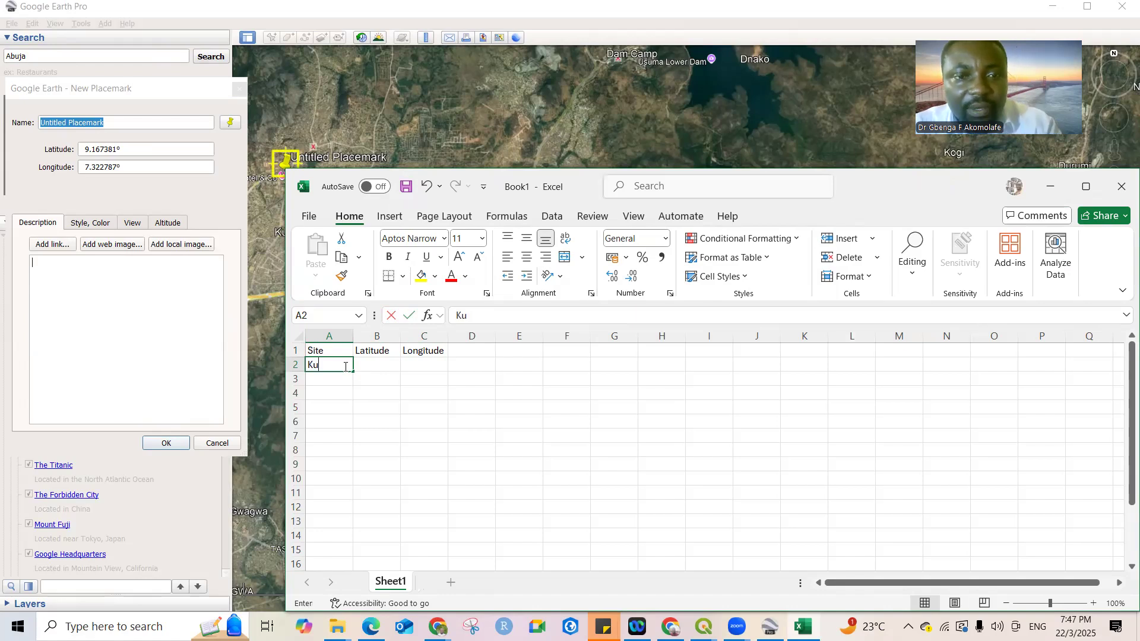
pyautogui.write('bwa')
# - Copy the placemark's latitude 9.167381 from Google Earth Pro, without the degree sign, into cell B2 of the Excel sheet
pyautogui.click(361, 364)
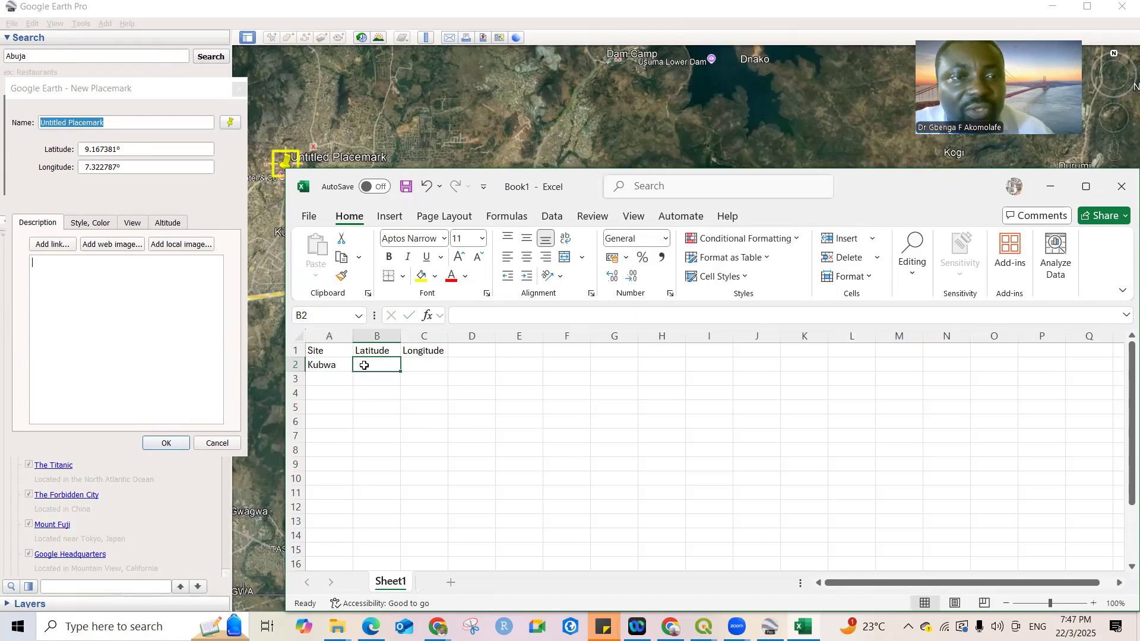
pyautogui.click(129, 151)
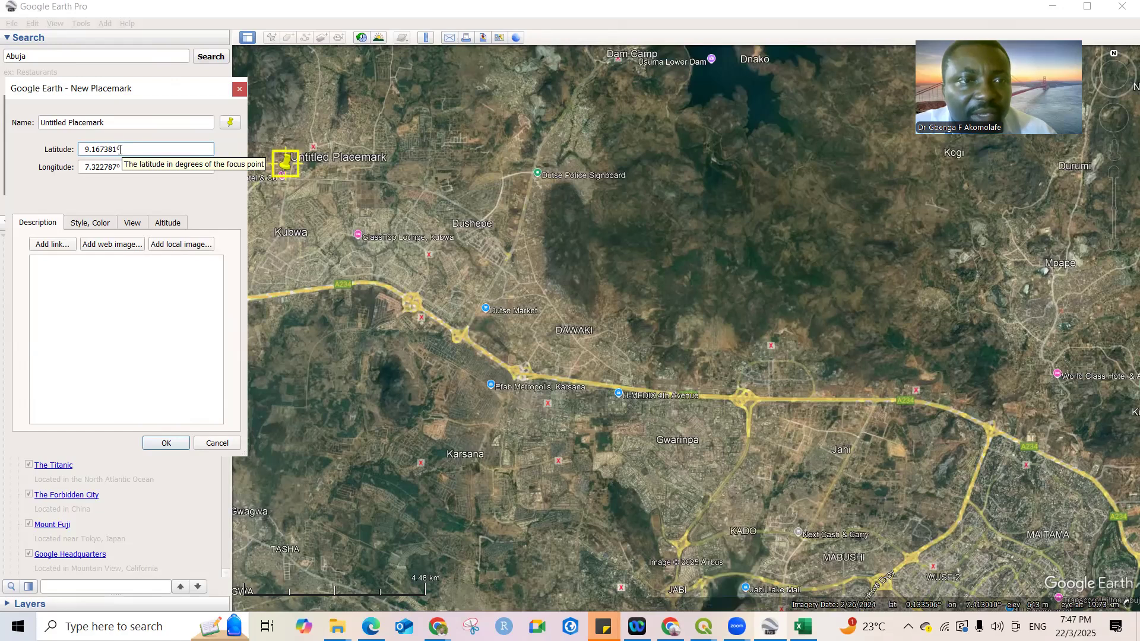
pyautogui.doubleClick(86, 147)
pyautogui.click(86, 147)
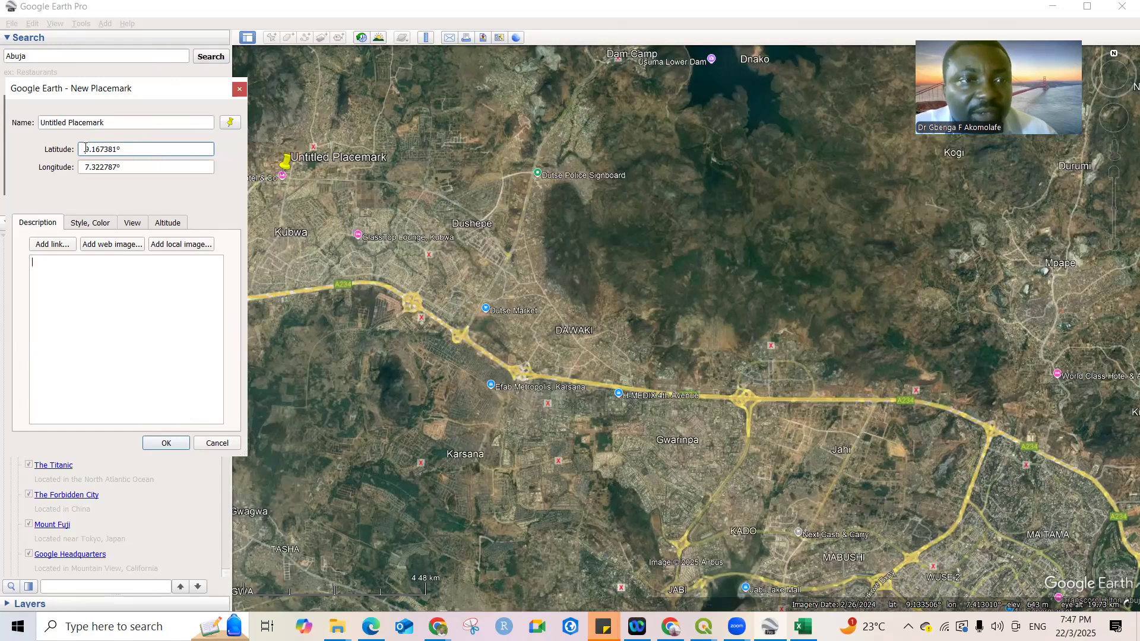
pyautogui.doubleClick(116, 147)
pyautogui.hotkey('ctrl', 'c')
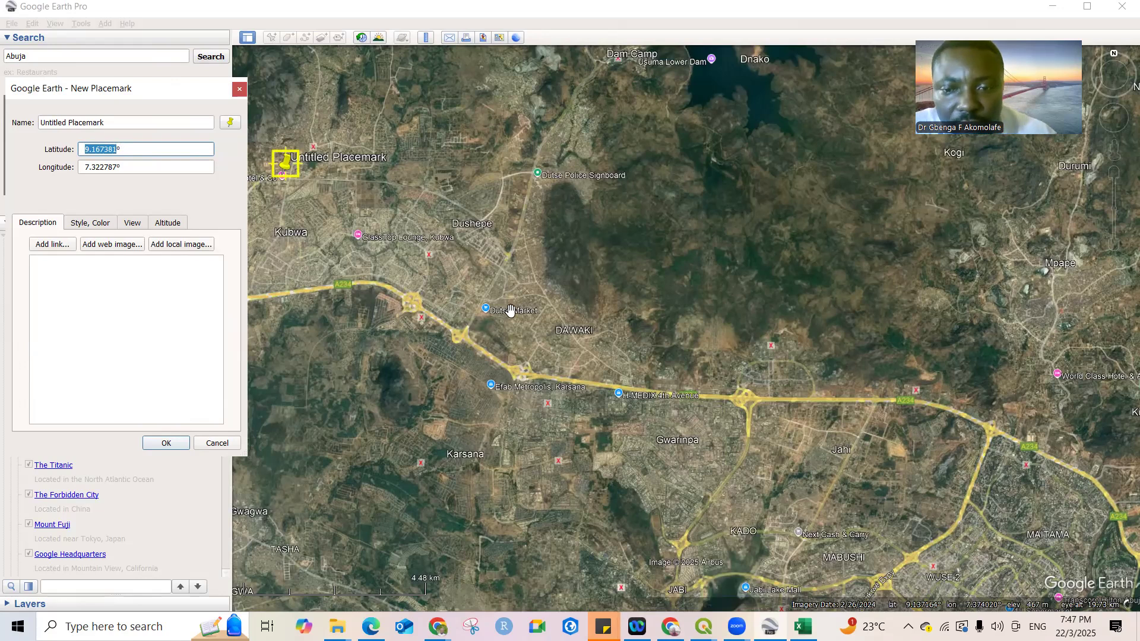
pyautogui.click(801, 623)
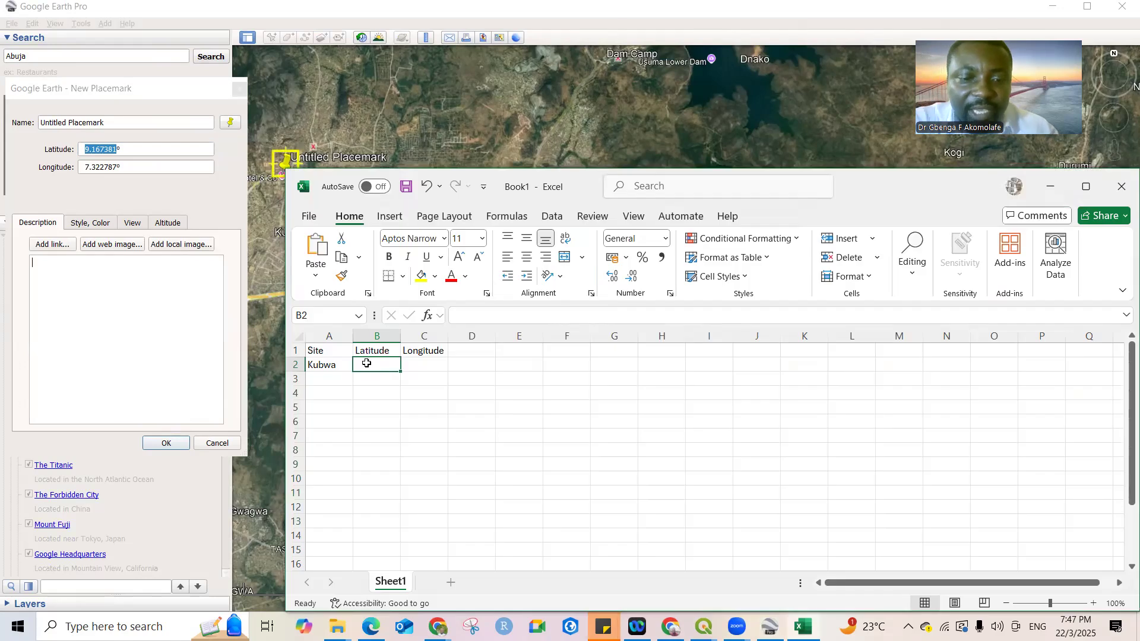
pyautogui.hotkey('ctrl', 'v')
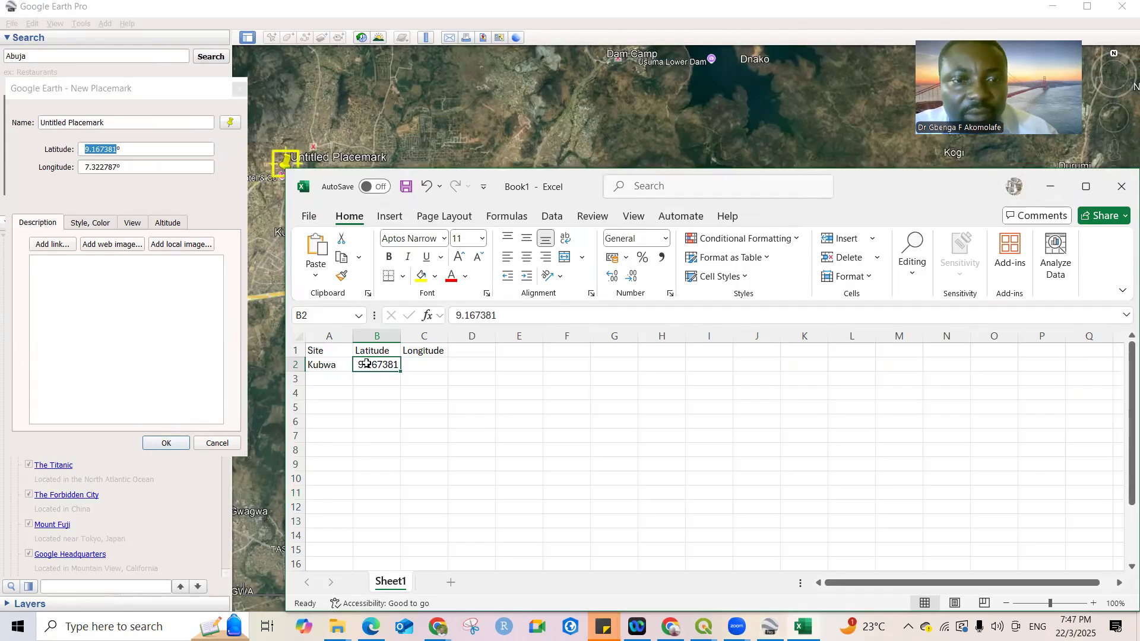
# - Copy the placemark's longitude 7.322787 from Google Earth Pro, without the degree sign, into cell C2 of the Excel sheet
pyautogui.click(82, 166)
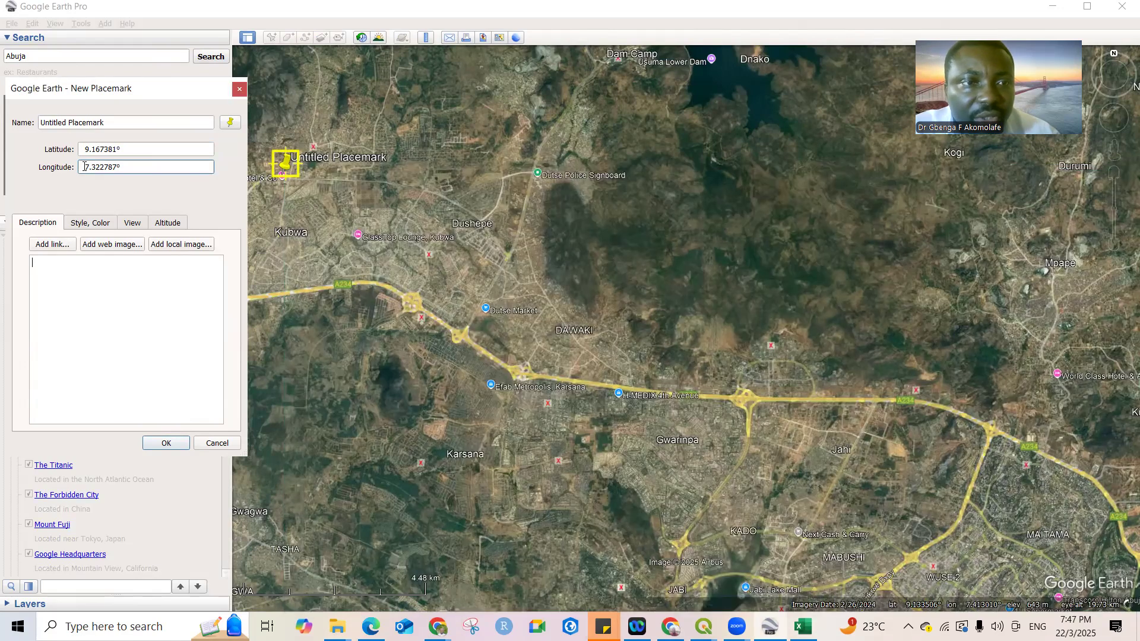
pyautogui.doubleClick(116, 167)
pyautogui.hotkey('ctrl', 'c')
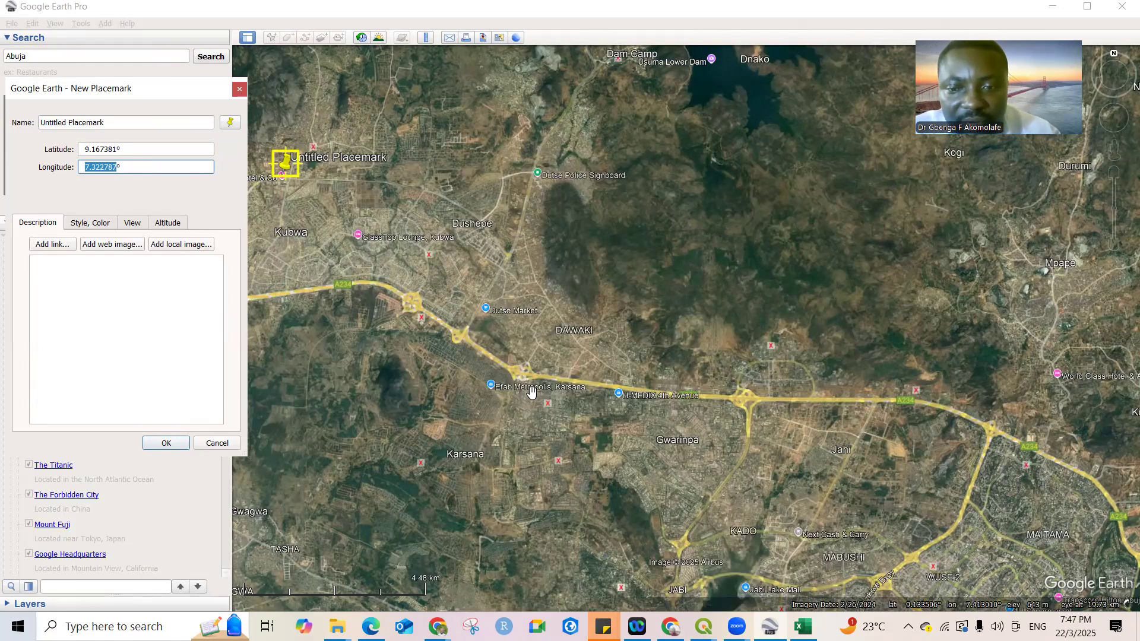
pyautogui.click(728, 534)
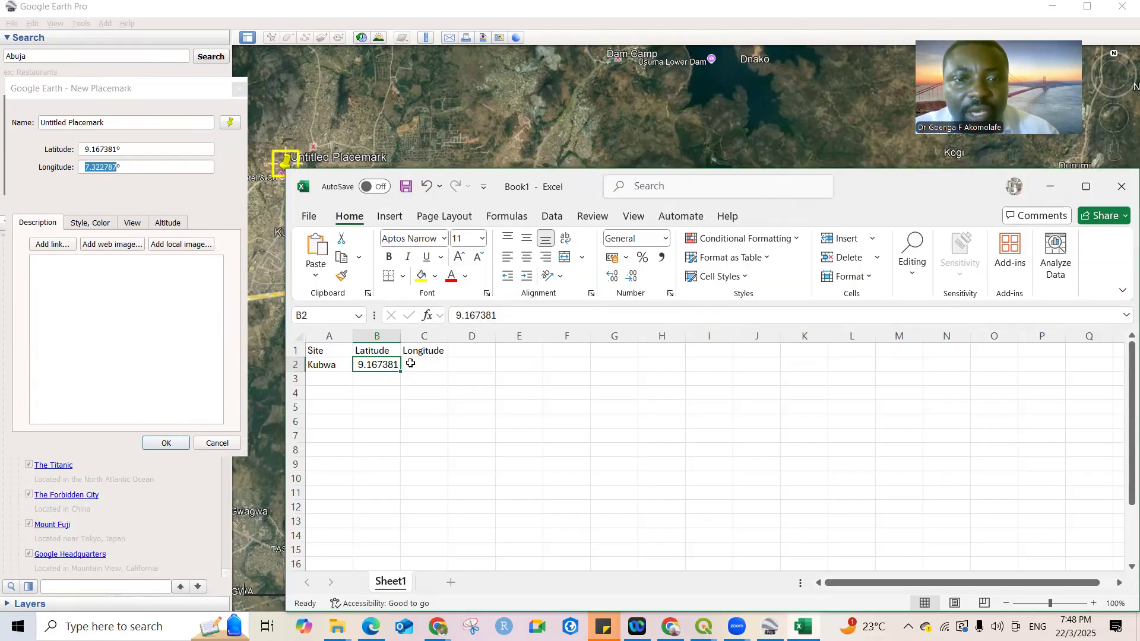
pyautogui.click(415, 364)
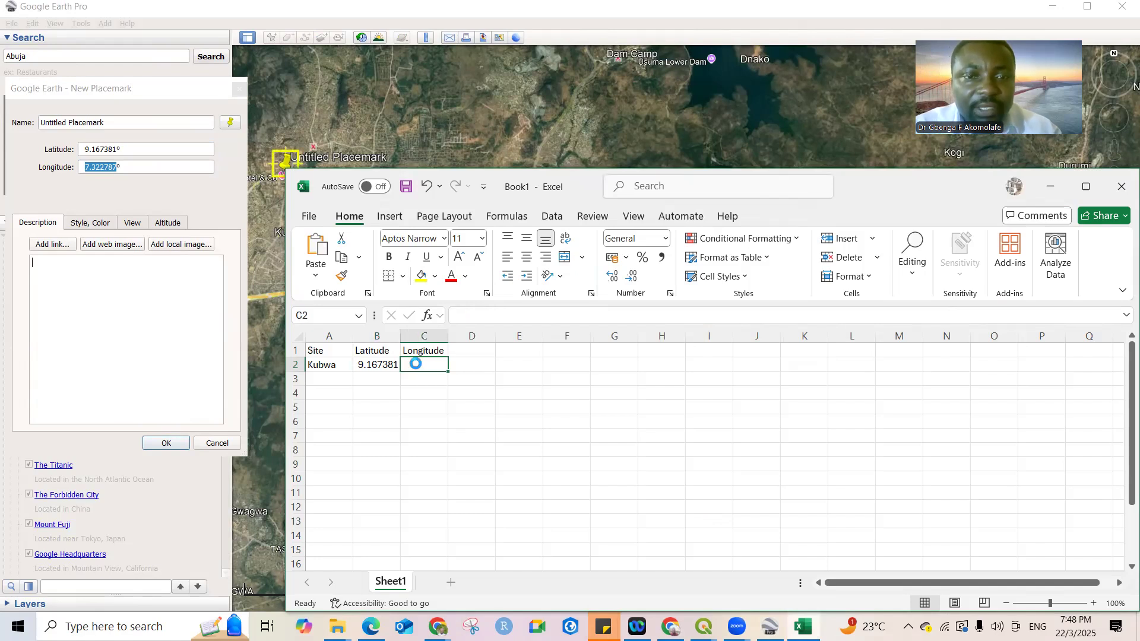
pyautogui.hotkey('ctrl', 'v')
pyautogui.click(328, 378)
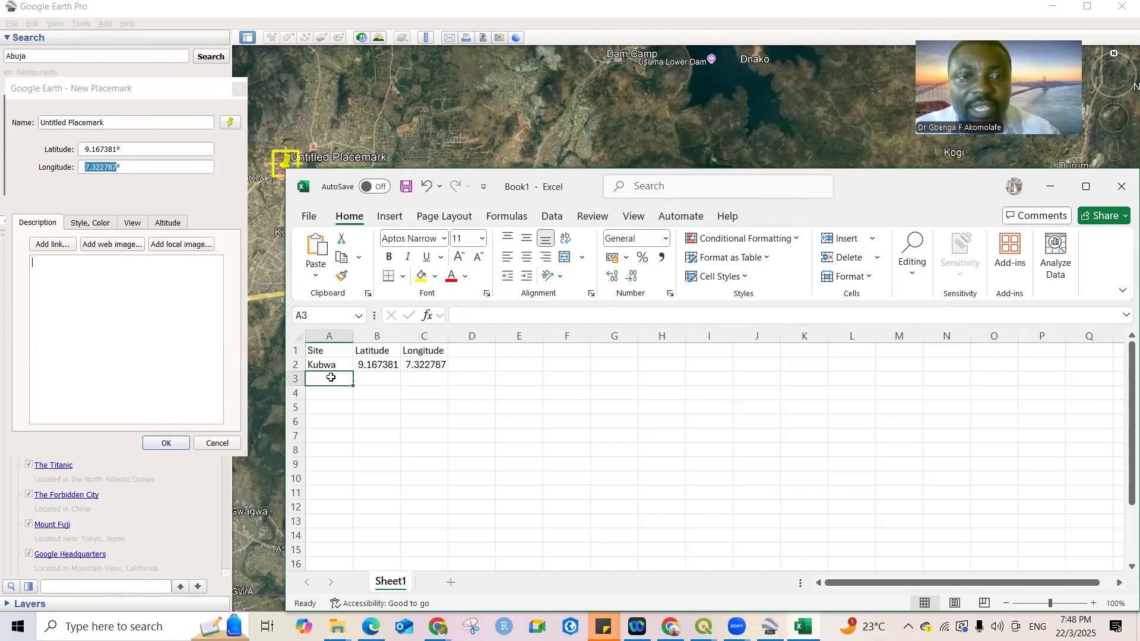
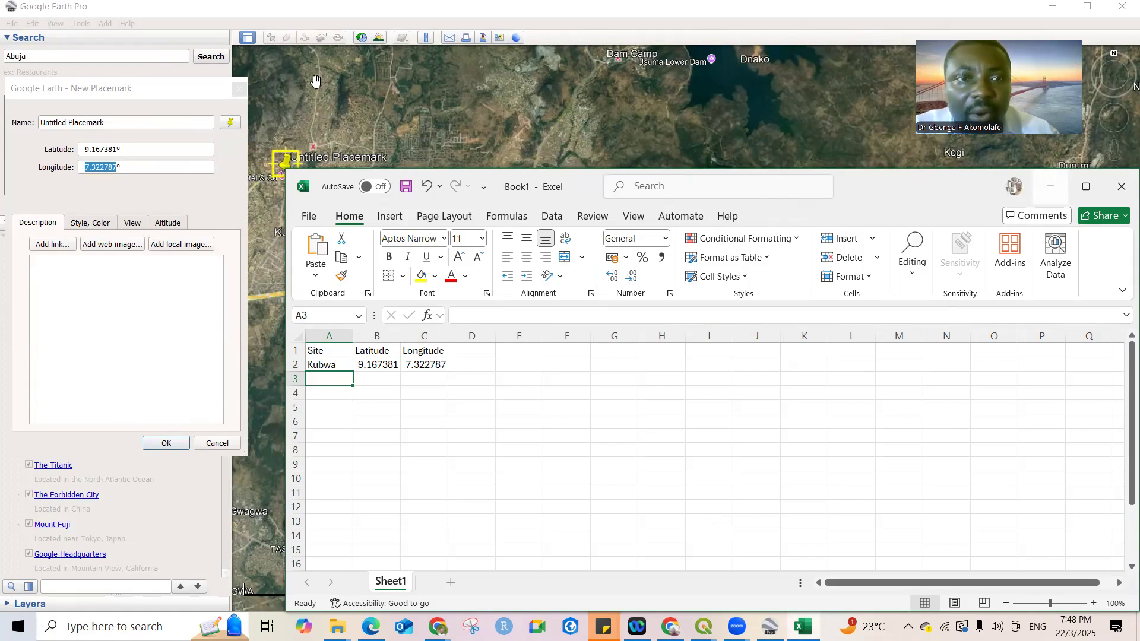
# - Close the Kubwa placemark in Google Earth Pro and place a new one in Maitama, at about latitude 9.0749° and longitude 7.4965°
pyautogui.click(237, 88)
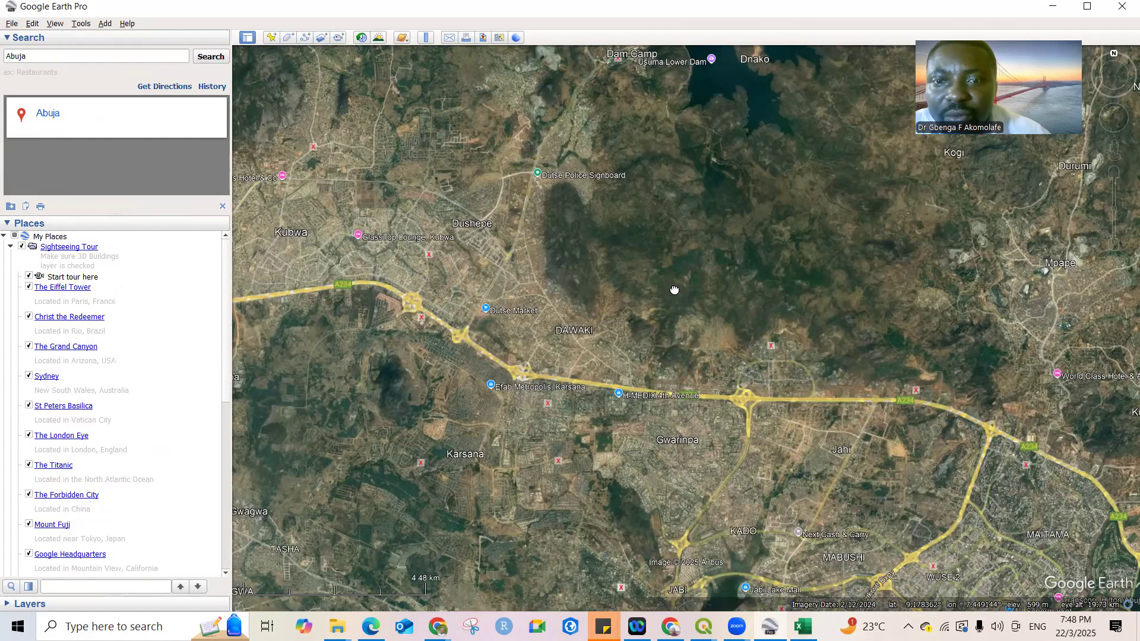
pyautogui.moveTo(609, 254); pyautogui.dragTo(512, 221)
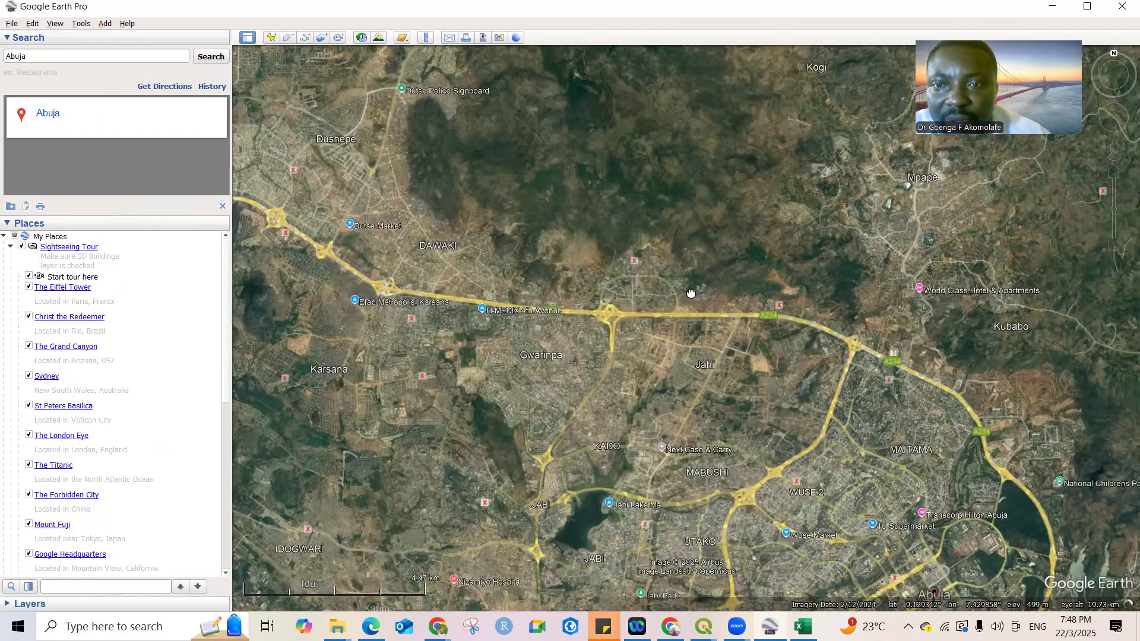
pyautogui.moveTo(671, 280); pyautogui.dragTo(506, 189)
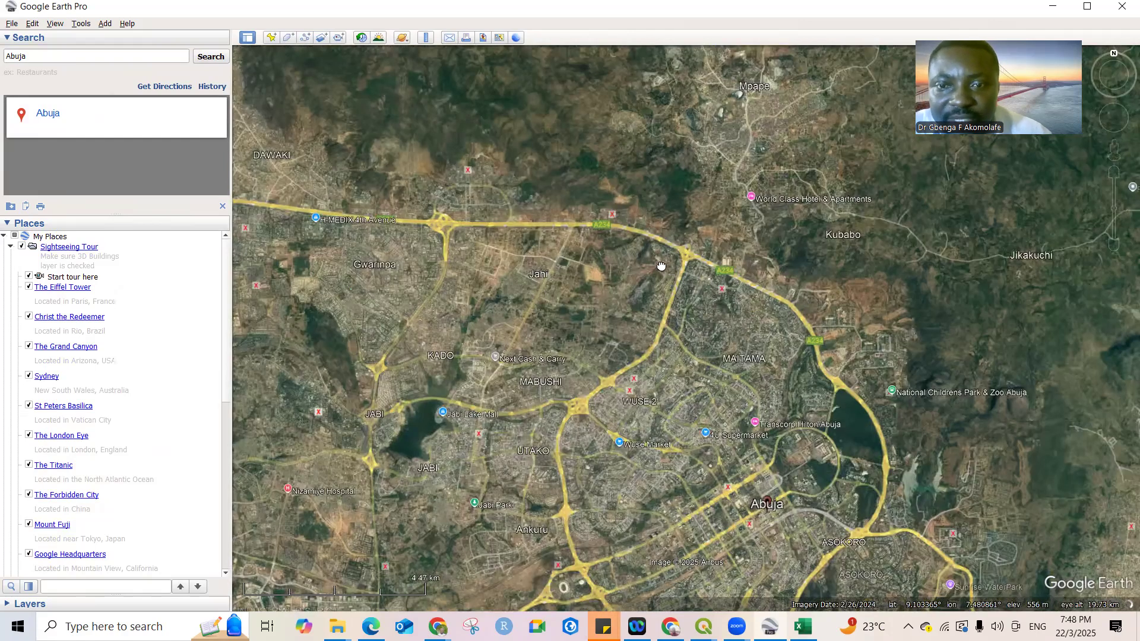
pyautogui.moveTo(676, 325); pyautogui.dragTo(647, 296)
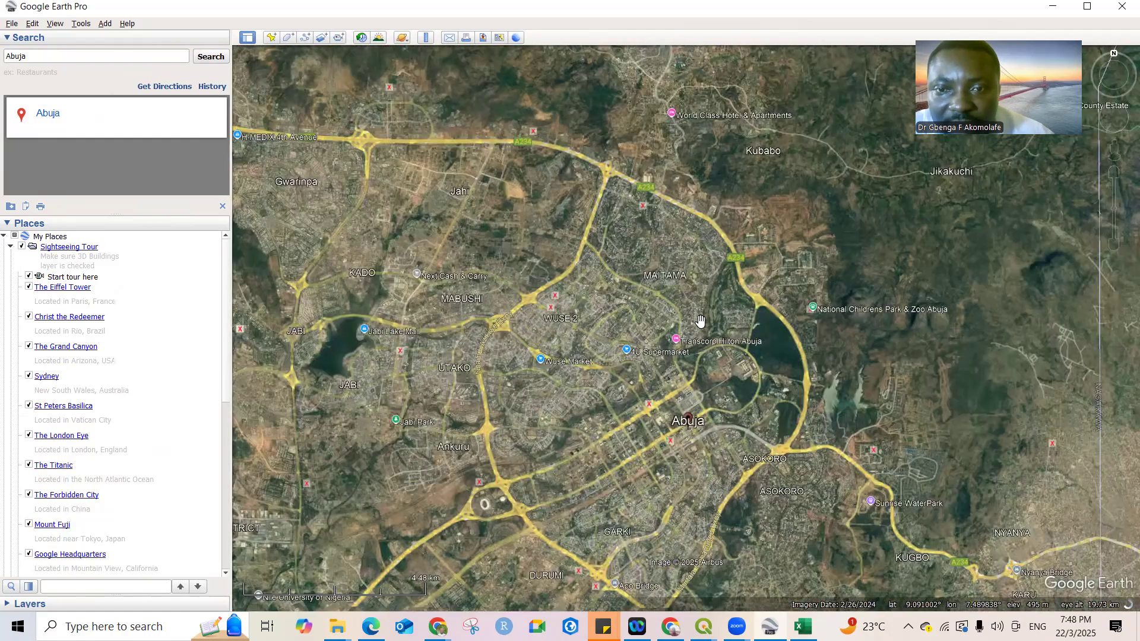
pyautogui.moveTo(701, 320); pyautogui.dragTo(672, 288)
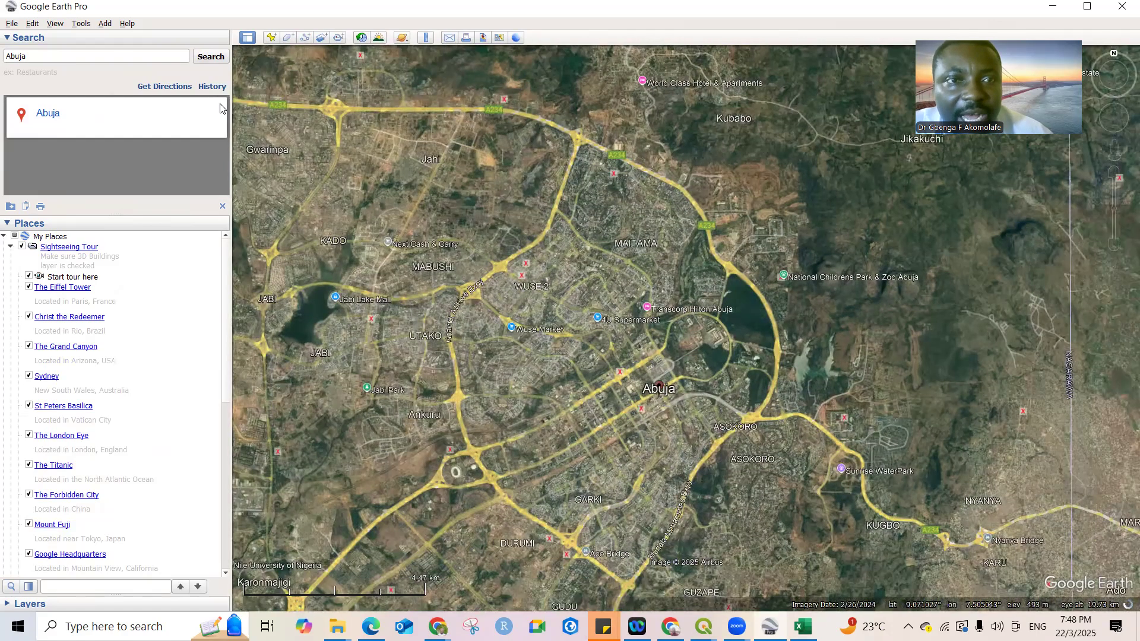
pyautogui.click(270, 38)
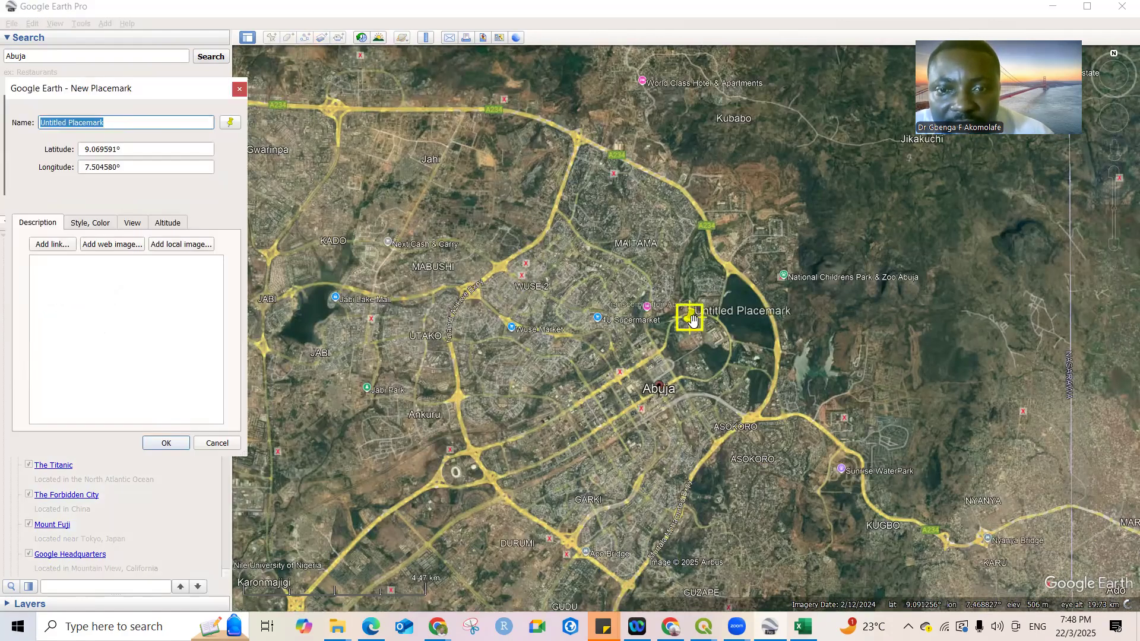
pyautogui.moveTo(692, 320); pyautogui.dragTo(650, 307)
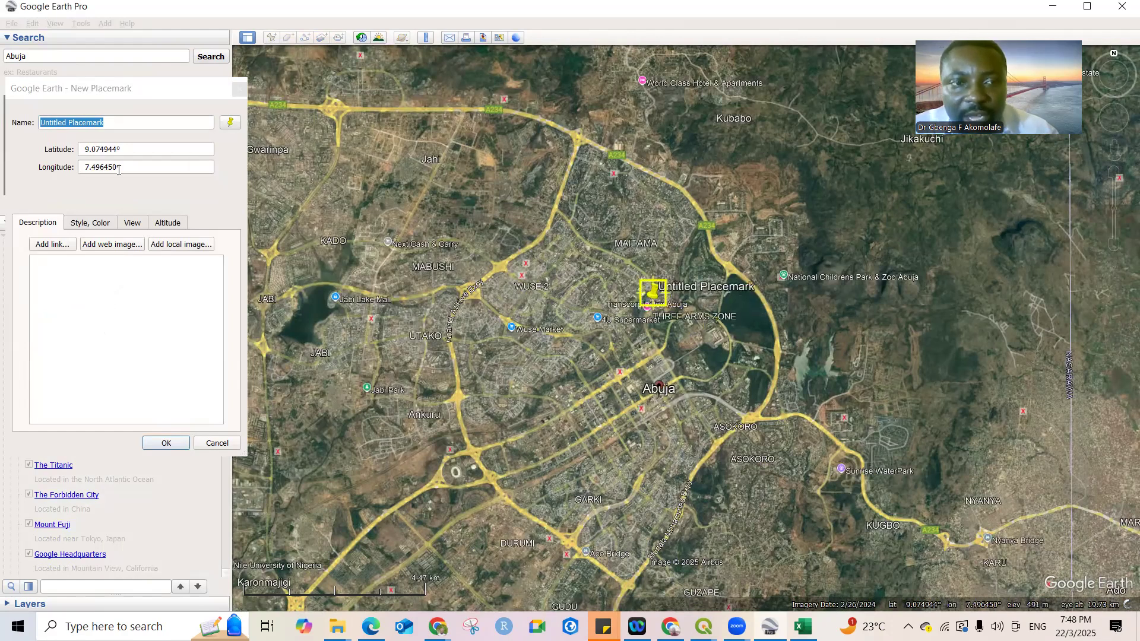
# - Copy the new placemark's latitude 9.074944, without the degree sign, and record it in Excel cell B3 with Maitama as the site in A3
pyautogui.click(85, 151)
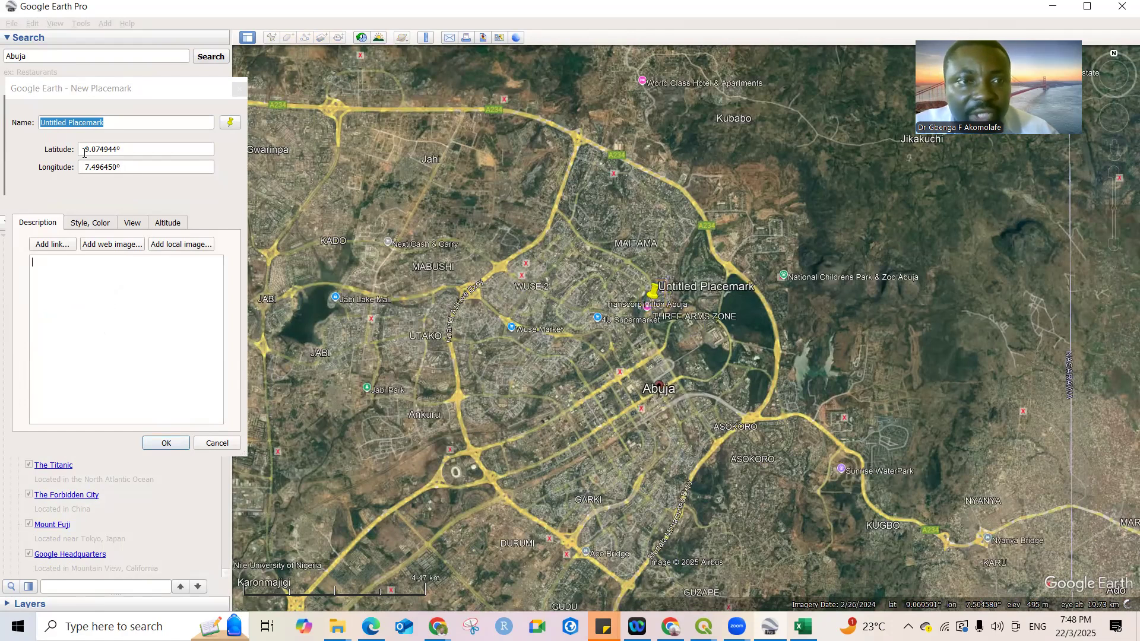
pyautogui.doubleClick(115, 149)
pyautogui.hotkey('ctrl', 'c')
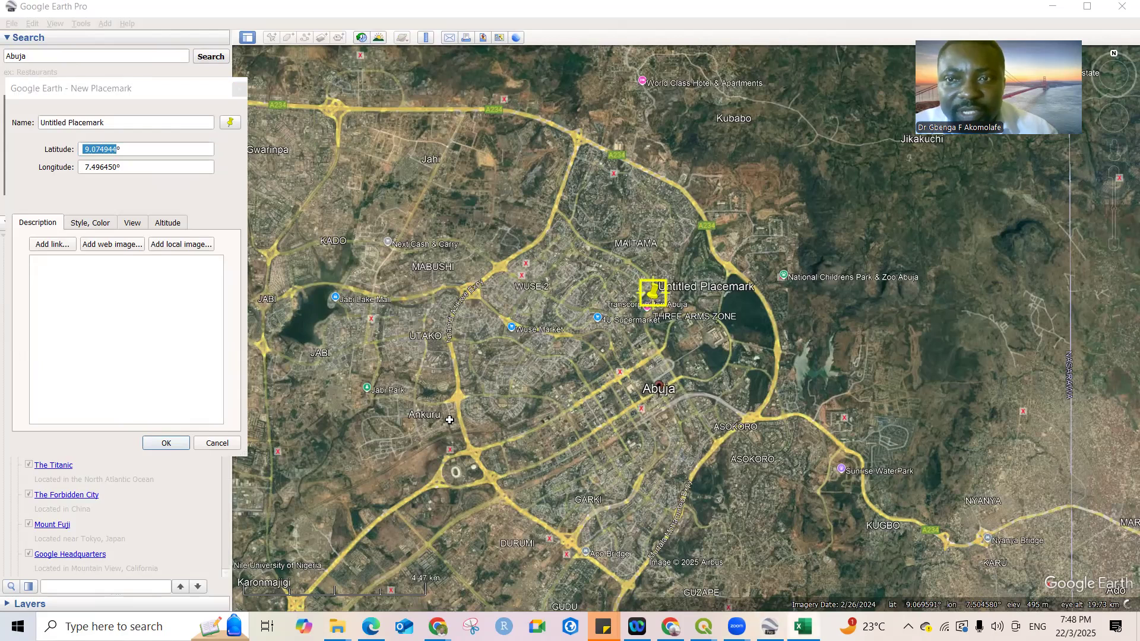
pyautogui.hotkey('alt', 'Tab')
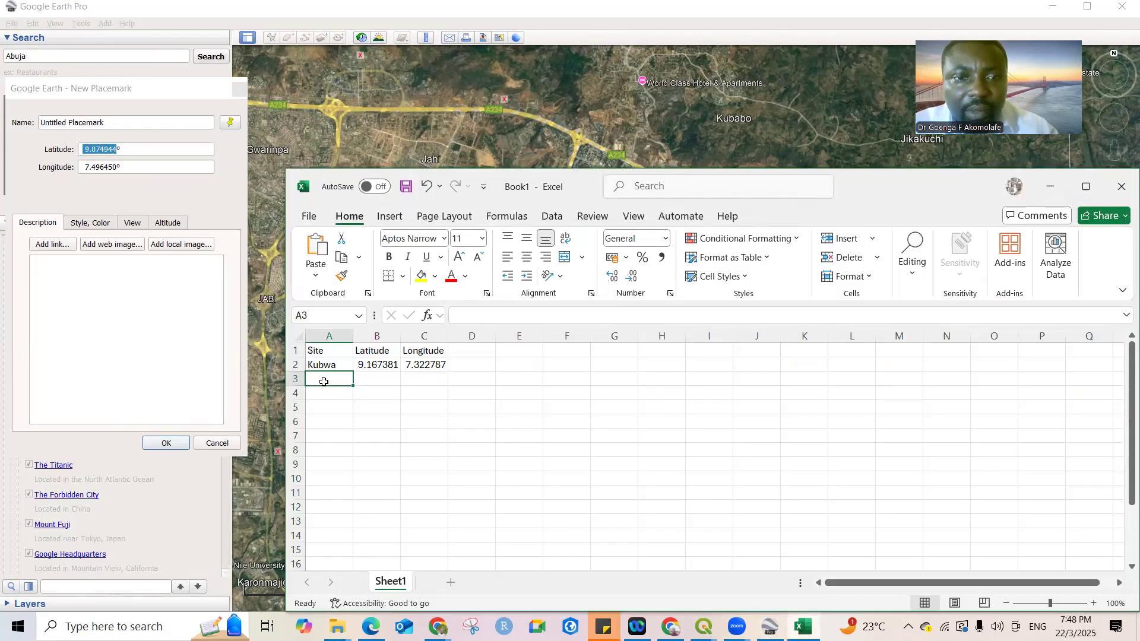
pyautogui.write('Mai')
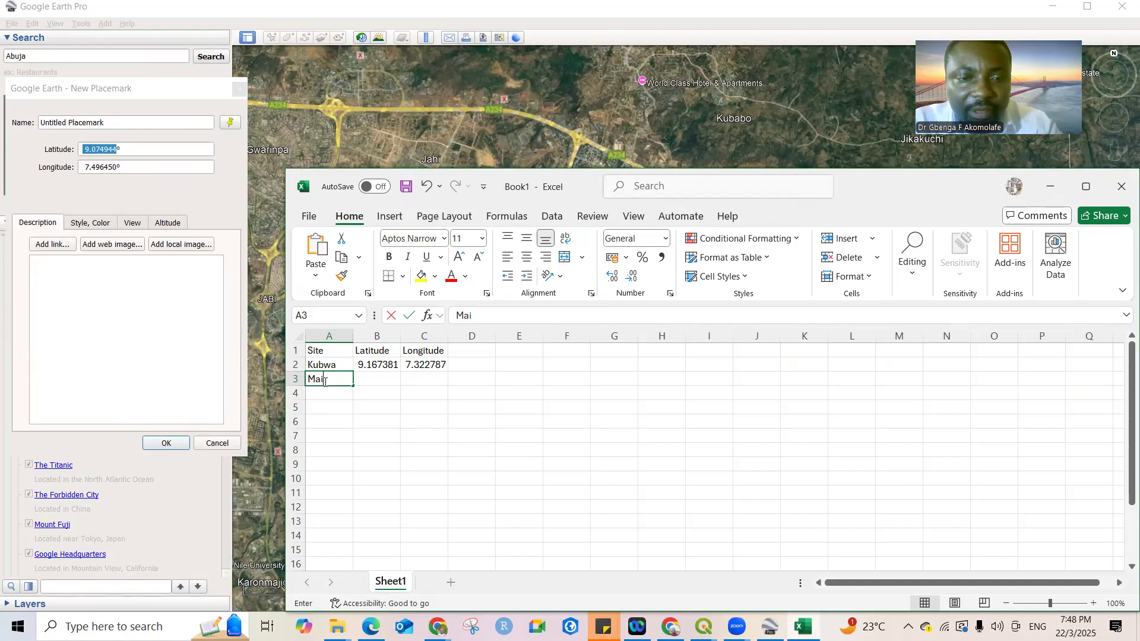
pyautogui.write('tama')
pyautogui.click(364, 381)
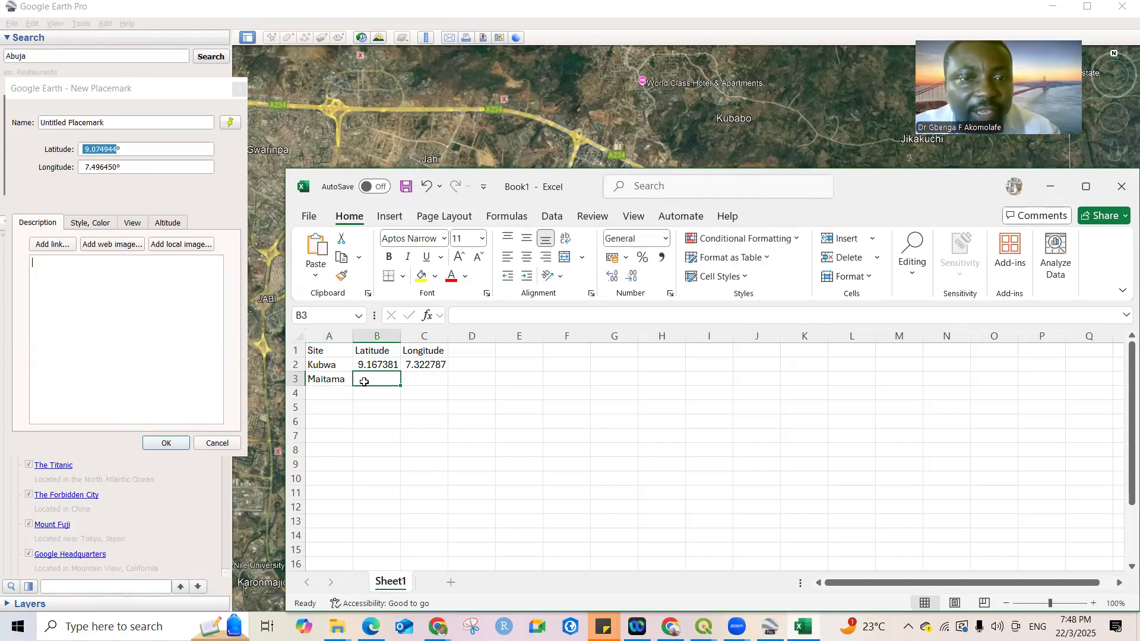
pyautogui.hotkey('ctrl', 'v')
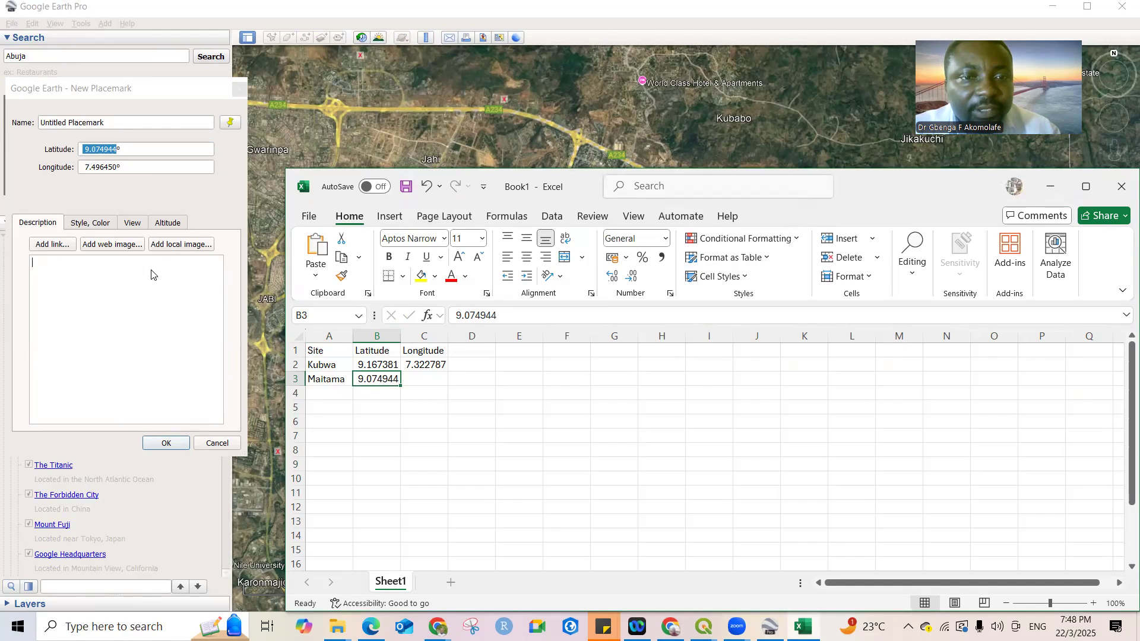
# - Copy the Maitama placemark's longitude 7.496450 from Google Earth Pro, without the degree sign, into cell C3 of the Excel sheet
pyautogui.click(98, 164)
pyautogui.doubleClick(117, 165)
pyautogui.hotkey('ctrl', 'c')
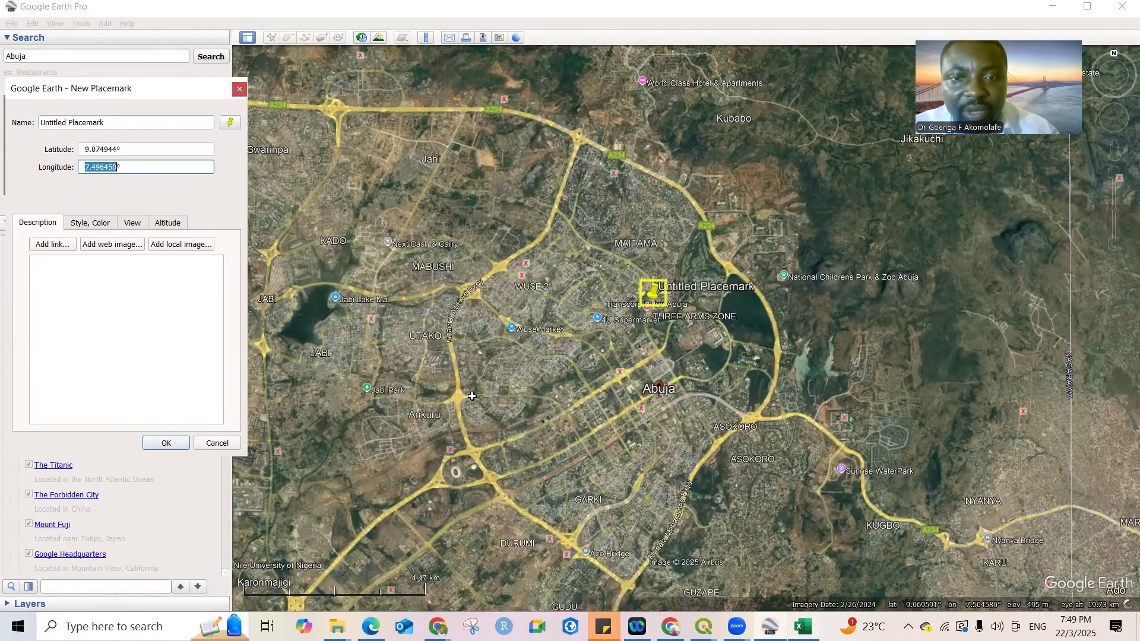
pyautogui.hotkey('alt', 'Tab')
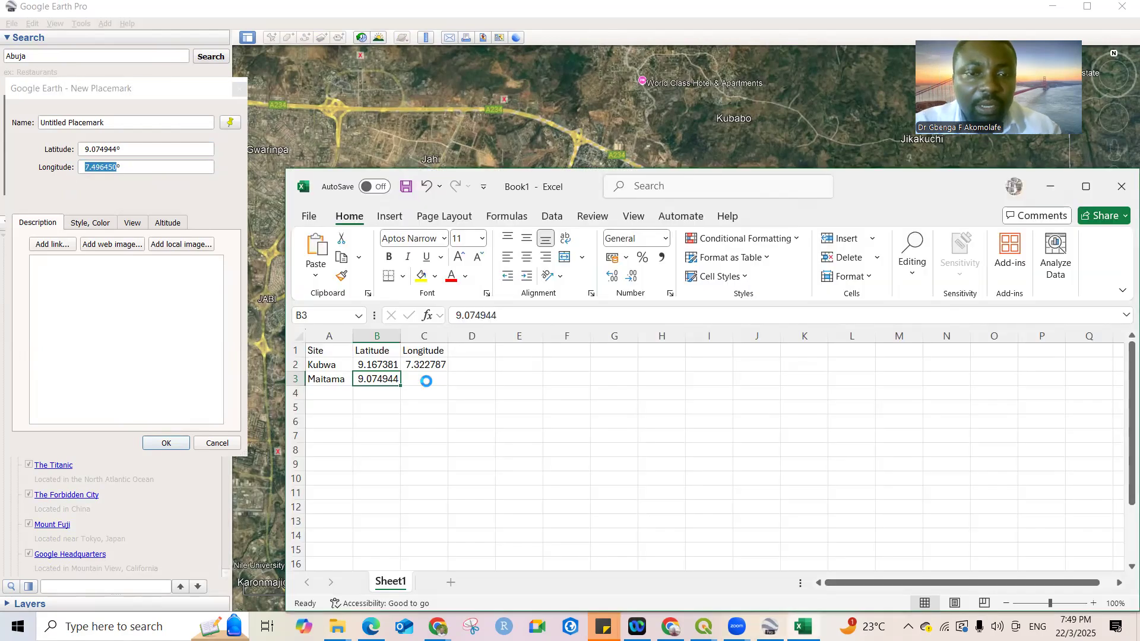
pyautogui.click(426, 381)
pyautogui.hotkey('ctrl', 'v')
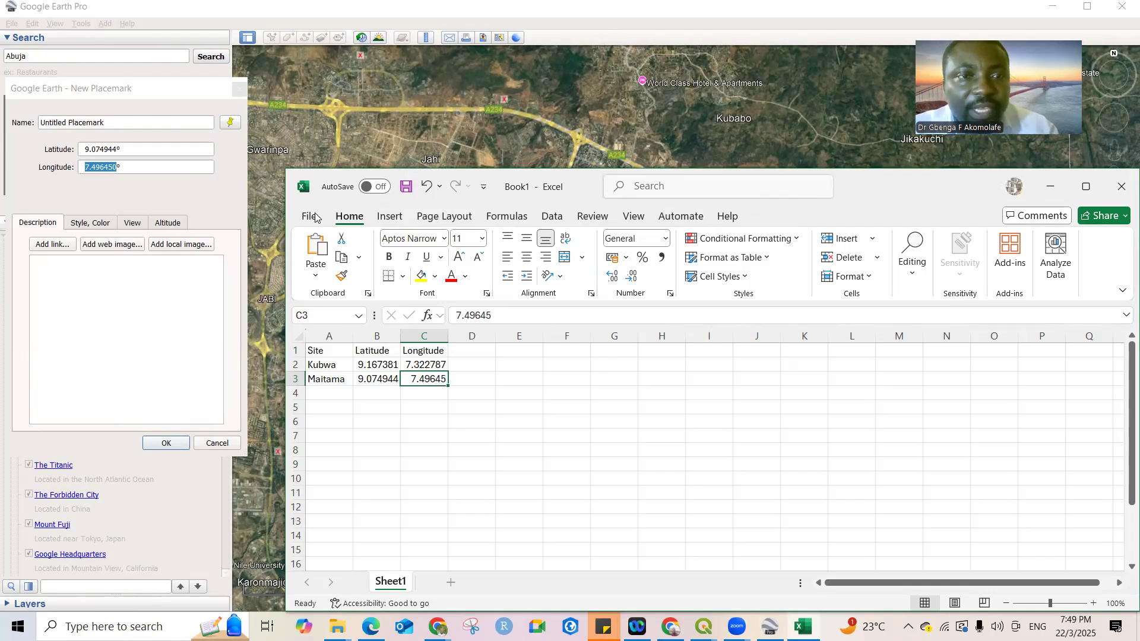
# - Back in Google Earth Pro, close the Maitama placemark and place a new one beside Shoprite Abuja Gateway, at about 8.9902°, 7.3945°
pyautogui.click(1054, 187)
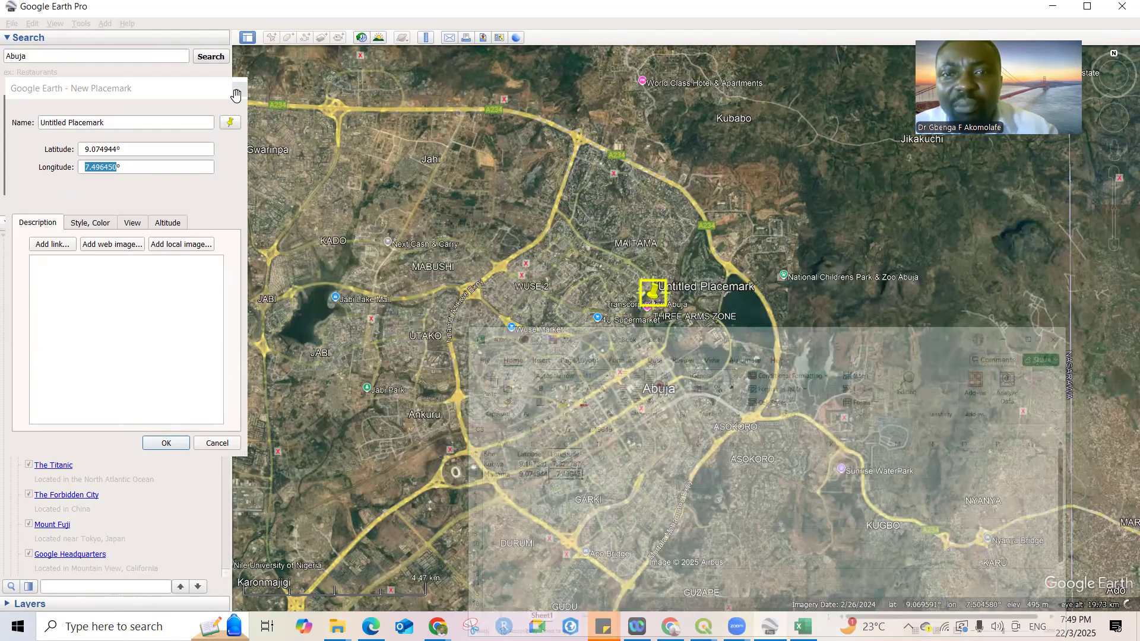
pyautogui.click(236, 95)
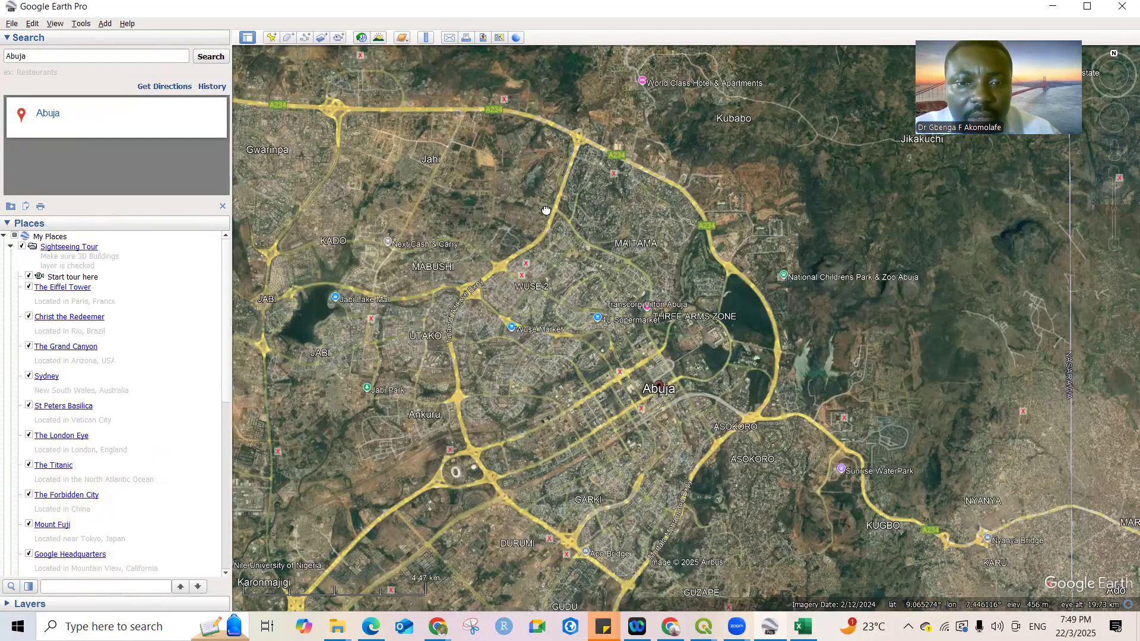
pyautogui.moveTo(404, 565); pyautogui.dragTo(523, 436)
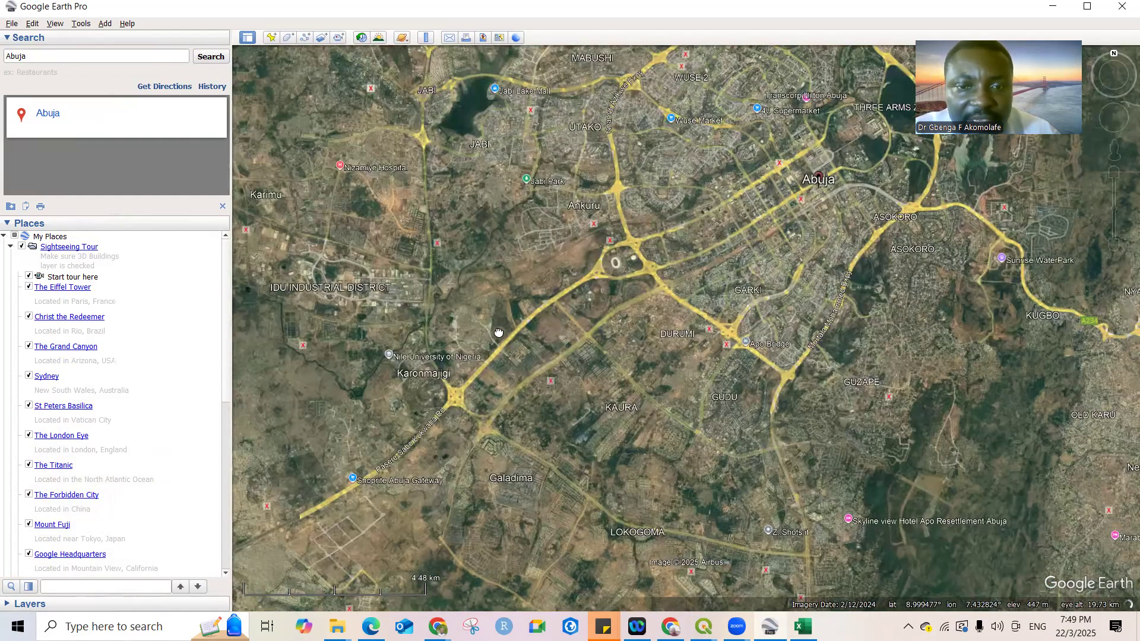
pyautogui.moveTo(498, 332); pyautogui.dragTo(594, 264)
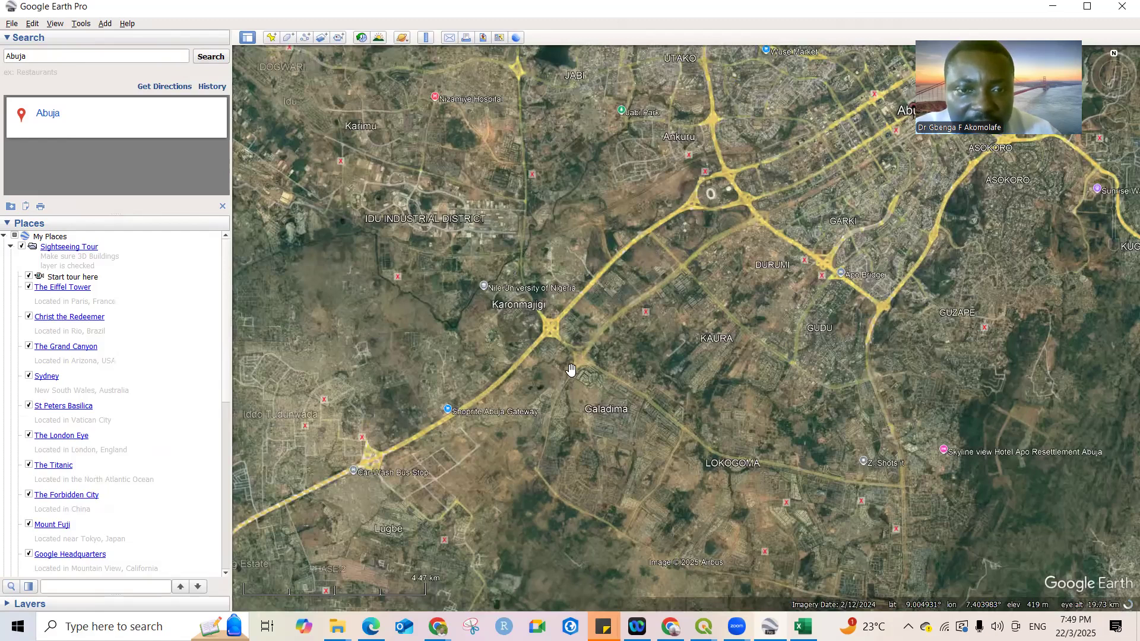
pyautogui.moveTo(516, 434); pyautogui.dragTo(464, 344)
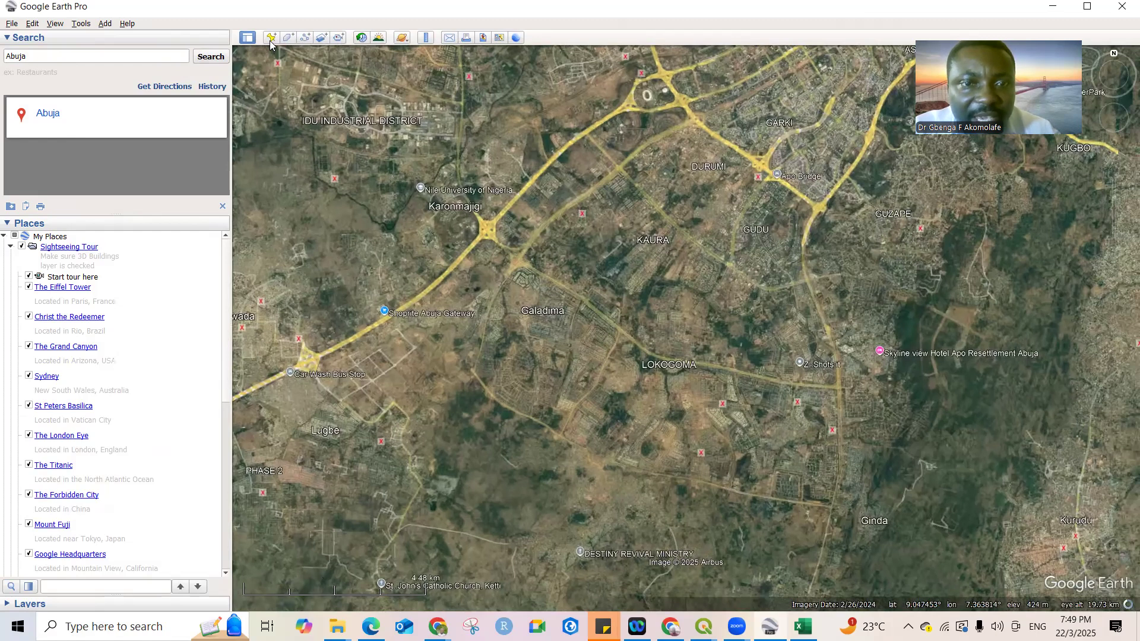
pyautogui.click(271, 38)
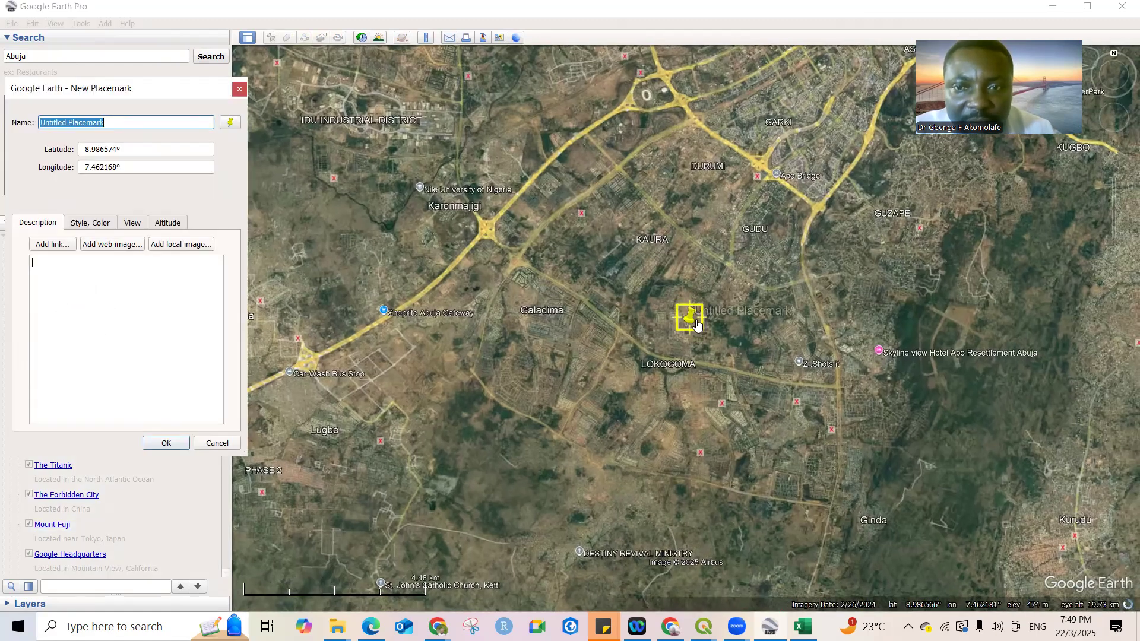
pyautogui.click(539, 333)
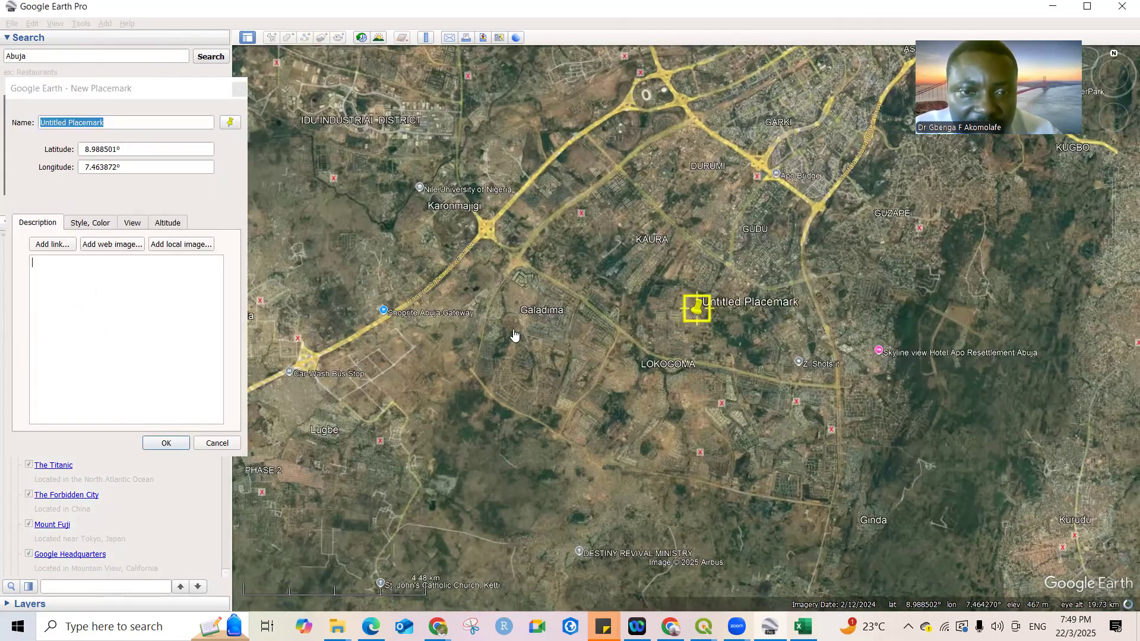
pyautogui.click(401, 307)
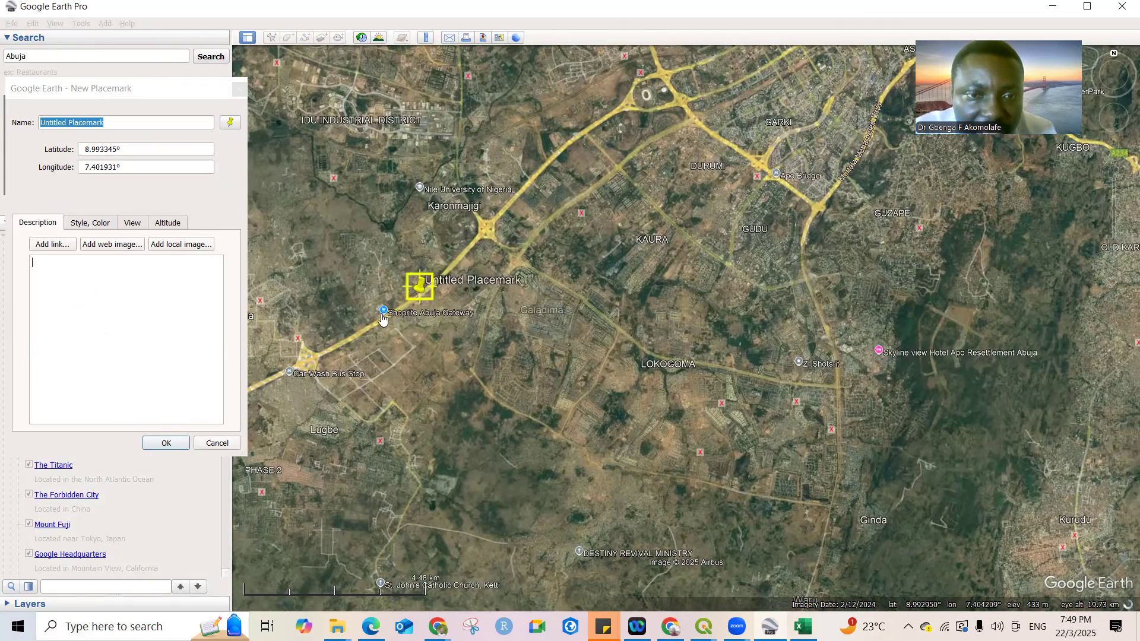
pyautogui.click(383, 318)
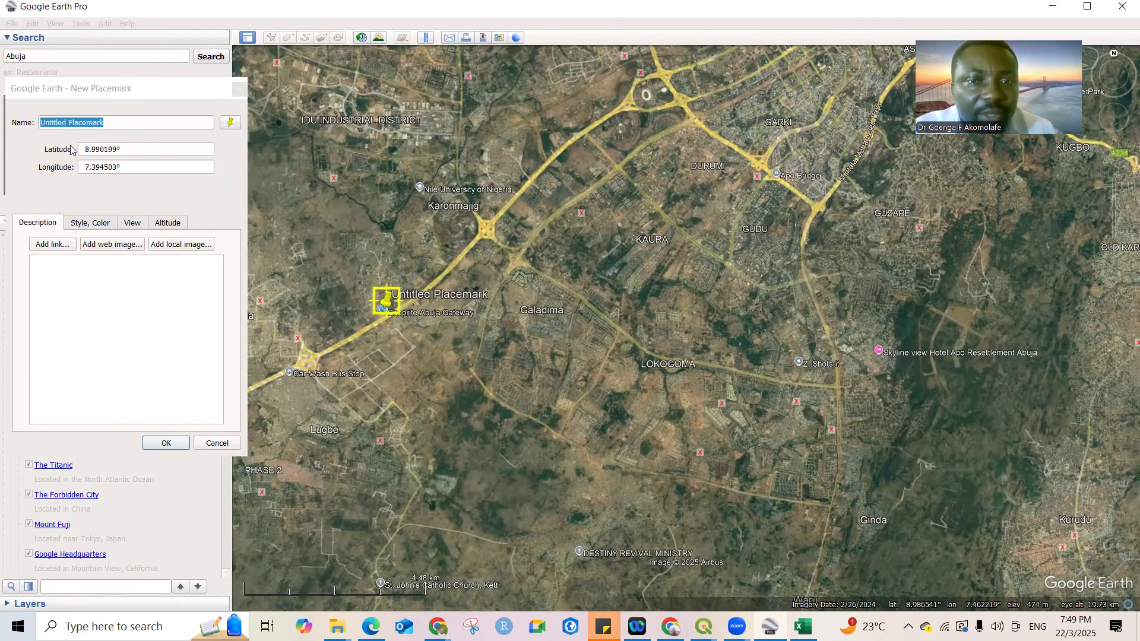
# - Copy the third placemark's latitude 8.990199, without the degree sign, into Excel cell B4 and enter Galdima as the site in A4
pyautogui.moveTo(93, 149); pyautogui.dragTo(116, 147)
pyautogui.hotkey('ctrl', 'c')
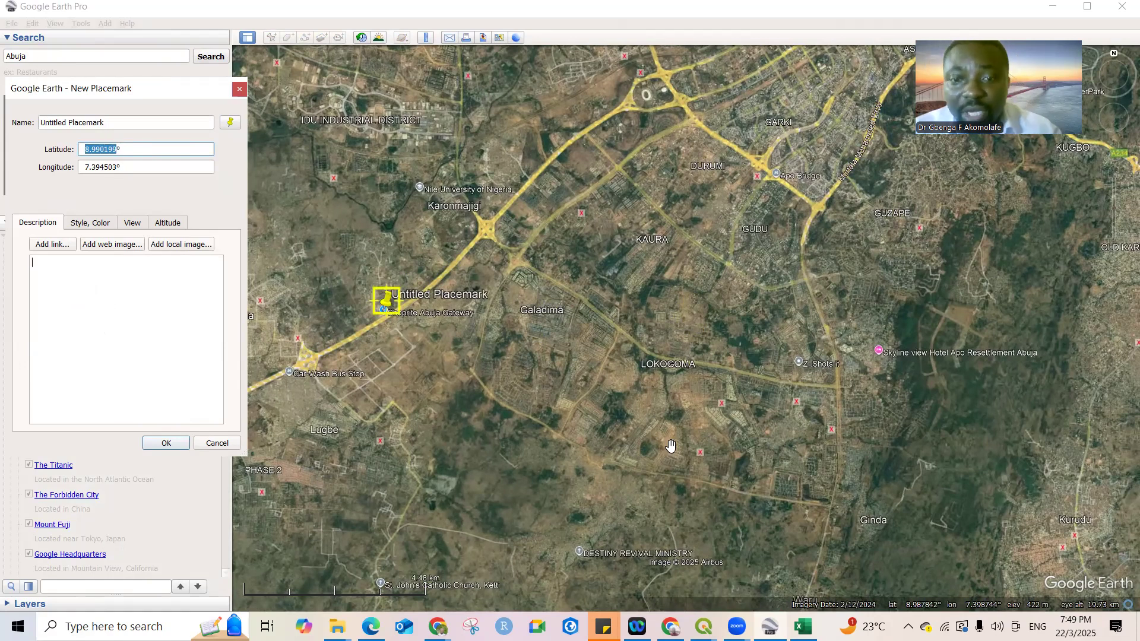
pyautogui.click(803, 627)
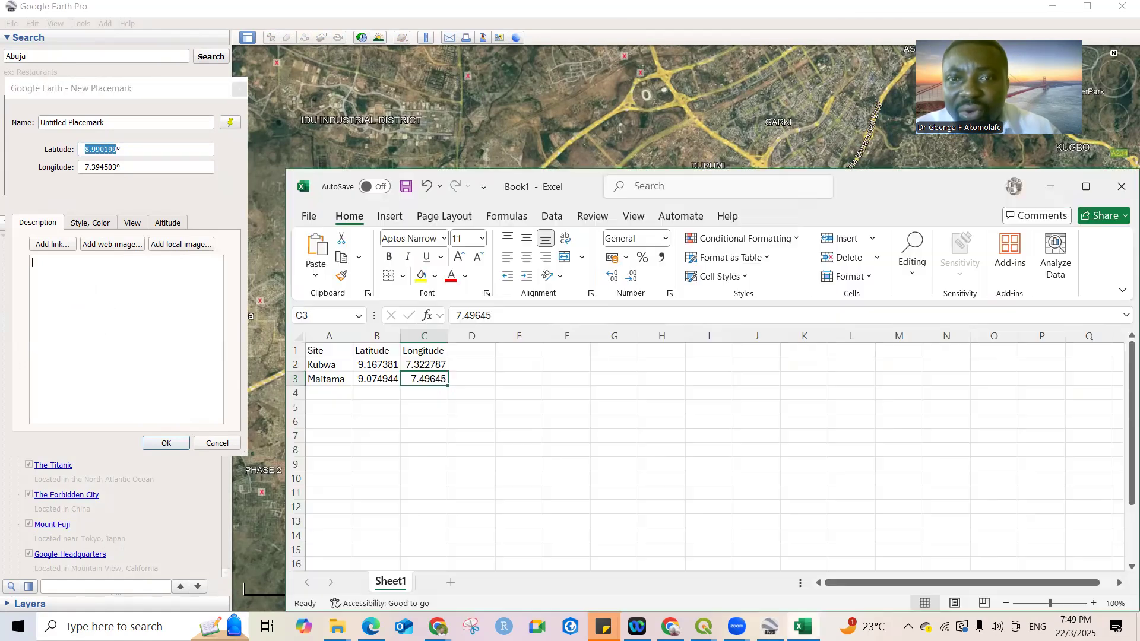
pyautogui.click(367, 394)
pyautogui.hotkey('ctrl', 'v')
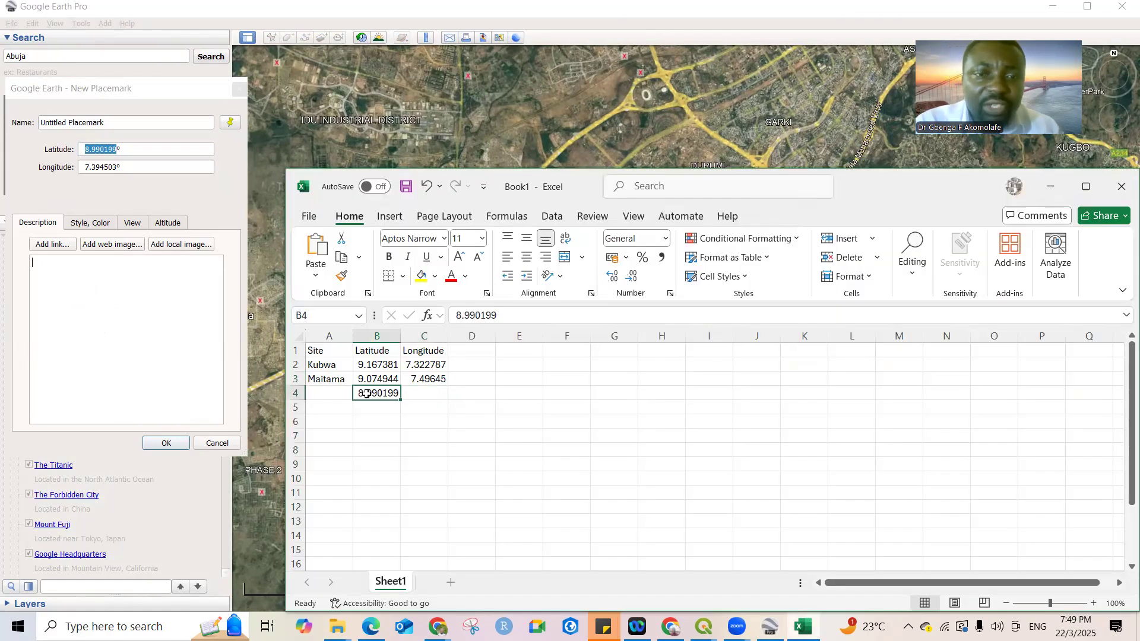
pyautogui.click(331, 394)
pyautogui.write('Galdima')
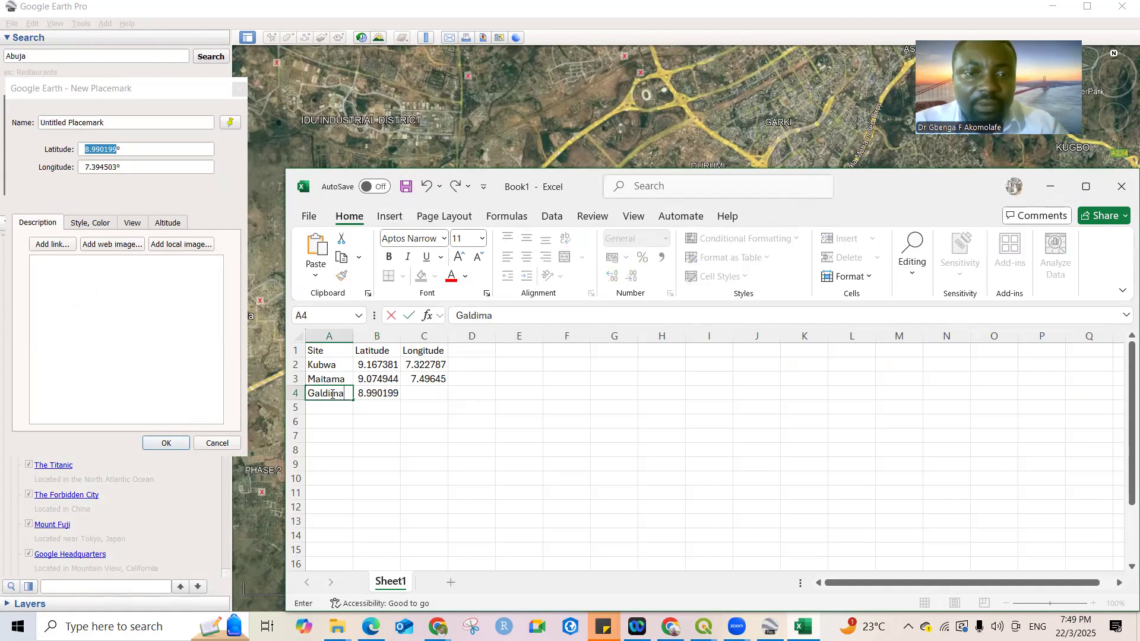
# - Copy the third placemark's longitude 7.394503 from Google Earth Pro, without the degree sign, into cell C4 of the Excel sheet
pyautogui.click(427, 391)
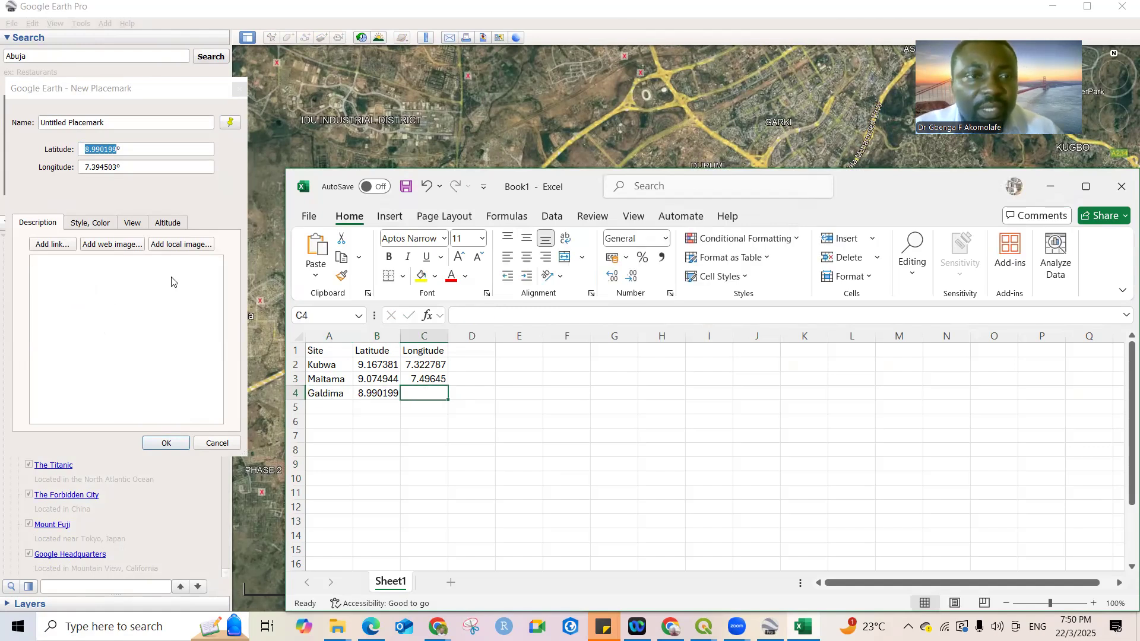
pyautogui.click(87, 166)
pyautogui.doubleClick(115, 167)
pyautogui.hotkey('ctrl', 'c')
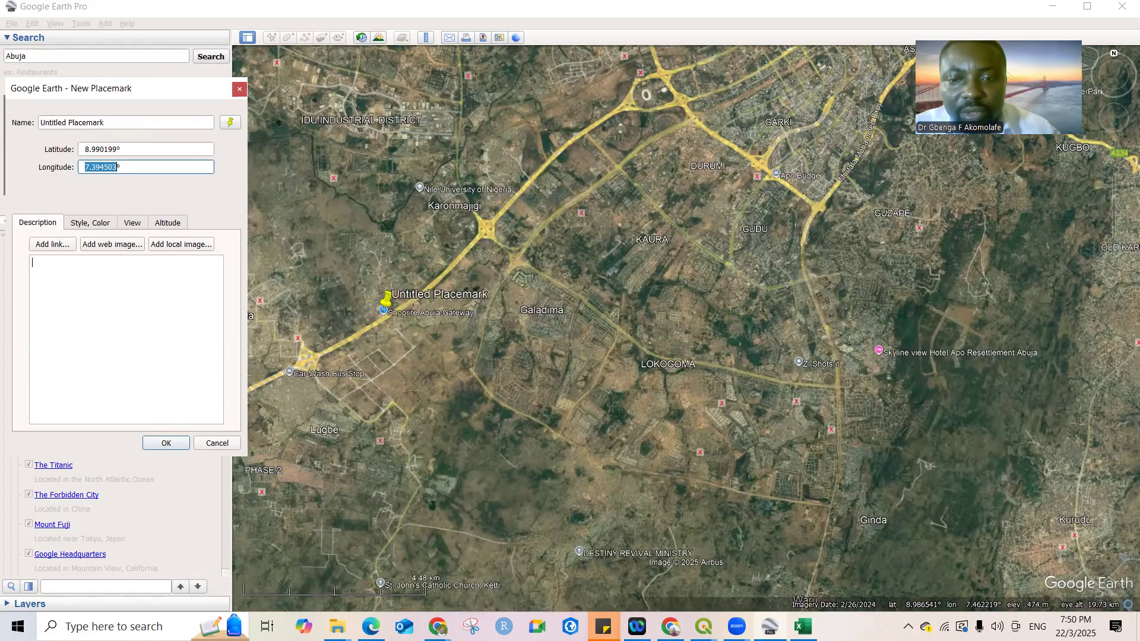
pyautogui.hotkey('alt', 'Tab')
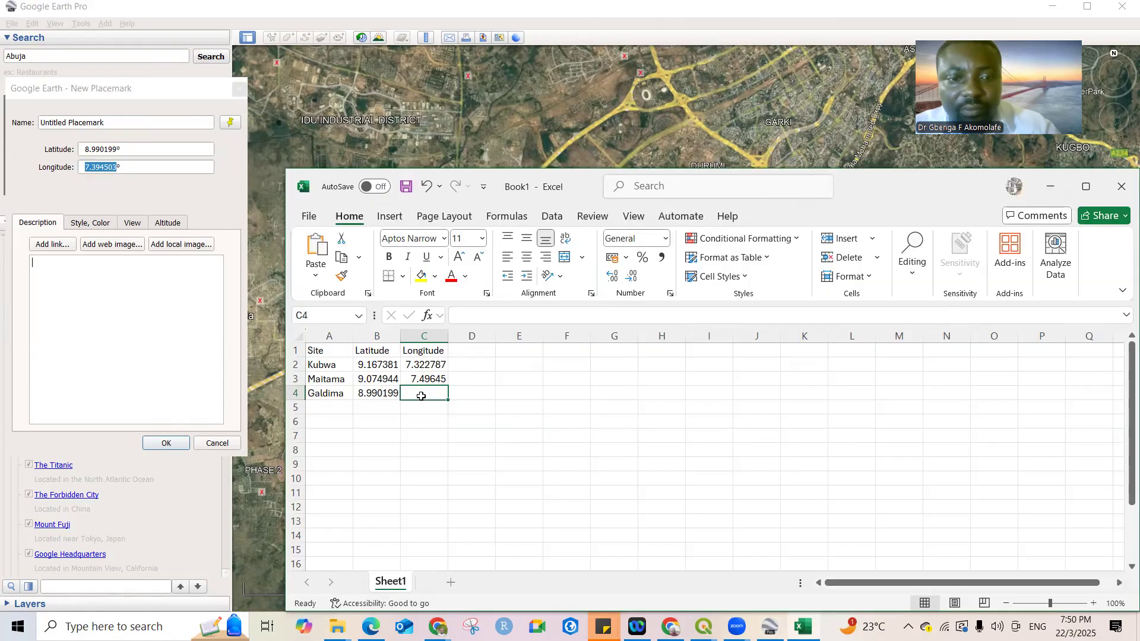
pyautogui.hotkey('ctrl', 'v')
pyautogui.click(522, 393)
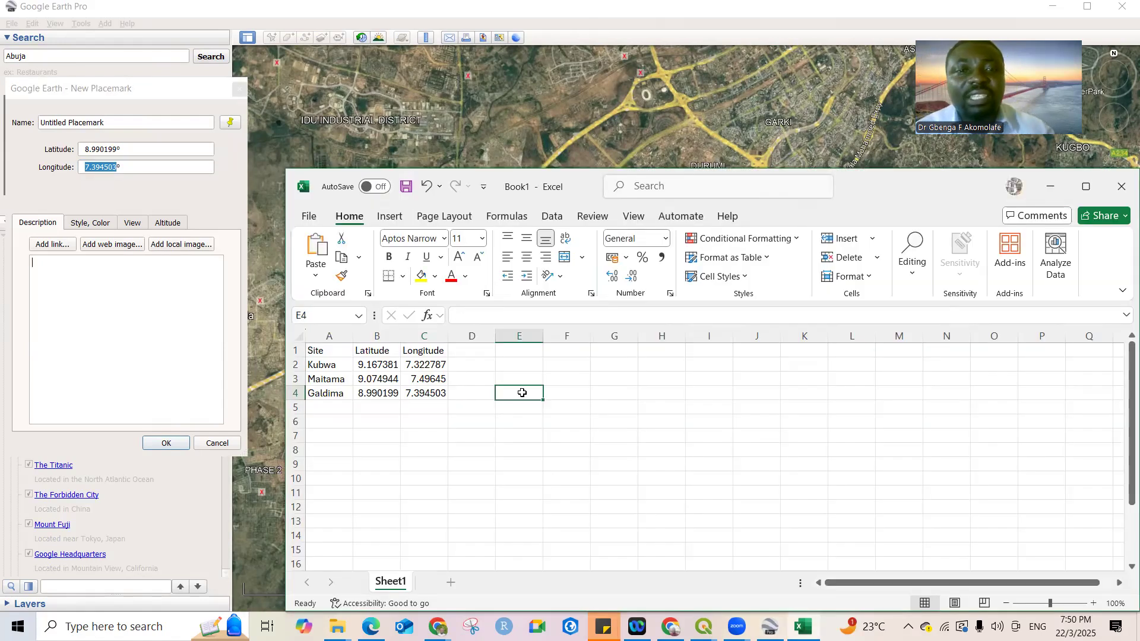
# - Close the third placemark's dialog in Google Earth Pro and return to the Excel workbook in a maximized window
pyautogui.click(248, 83)
pyautogui.click(240, 88)
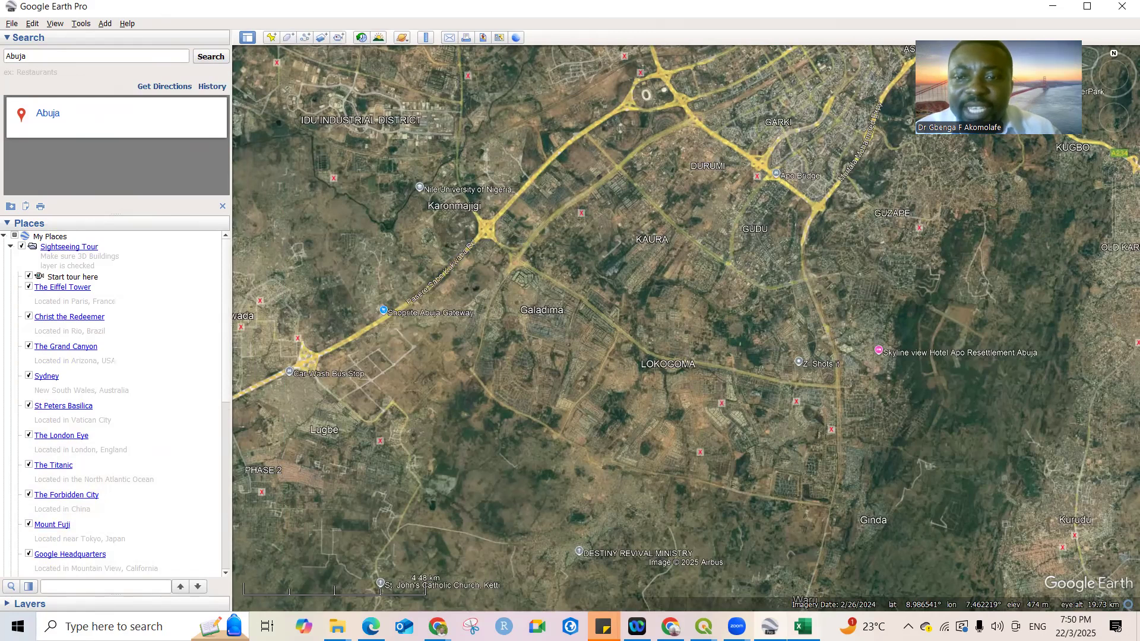
pyautogui.moveTo(804, 627)
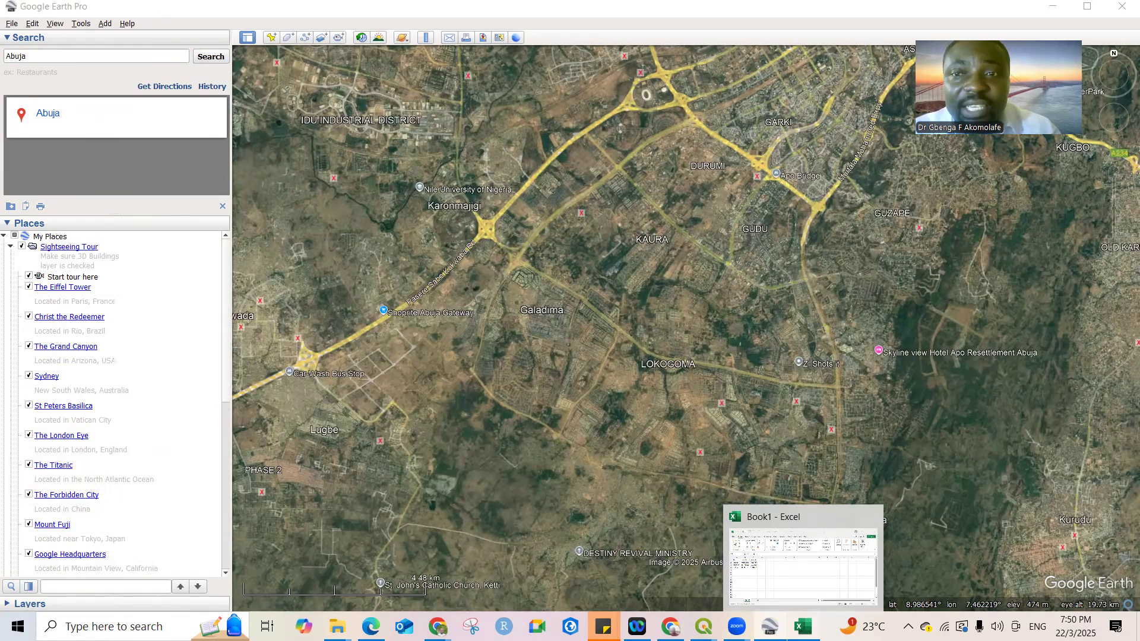
pyautogui.click(802, 564)
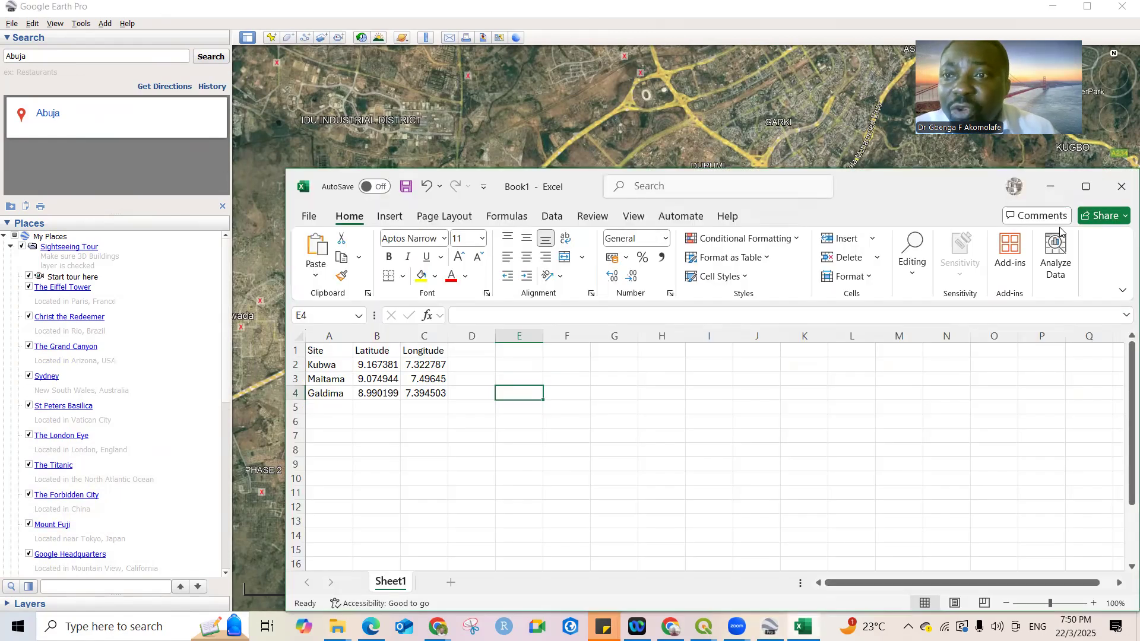
pyautogui.click(1082, 187)
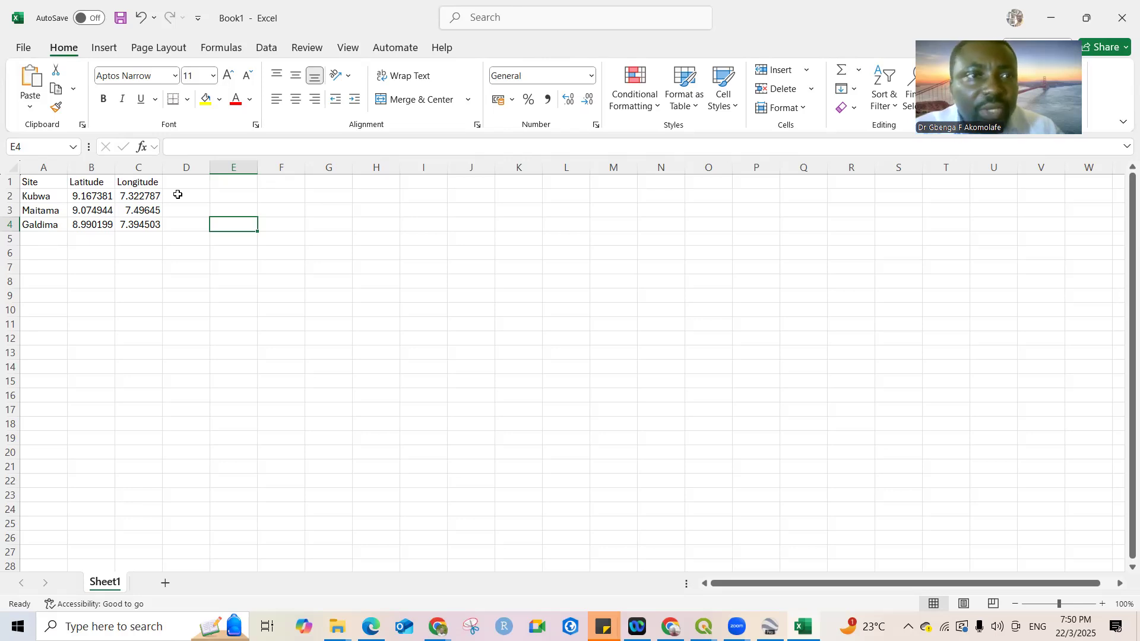
# - Save the coordinate table to the Desktop as a CSV (Comma delimited) file named TRAIN1
pyautogui.click(22, 48)
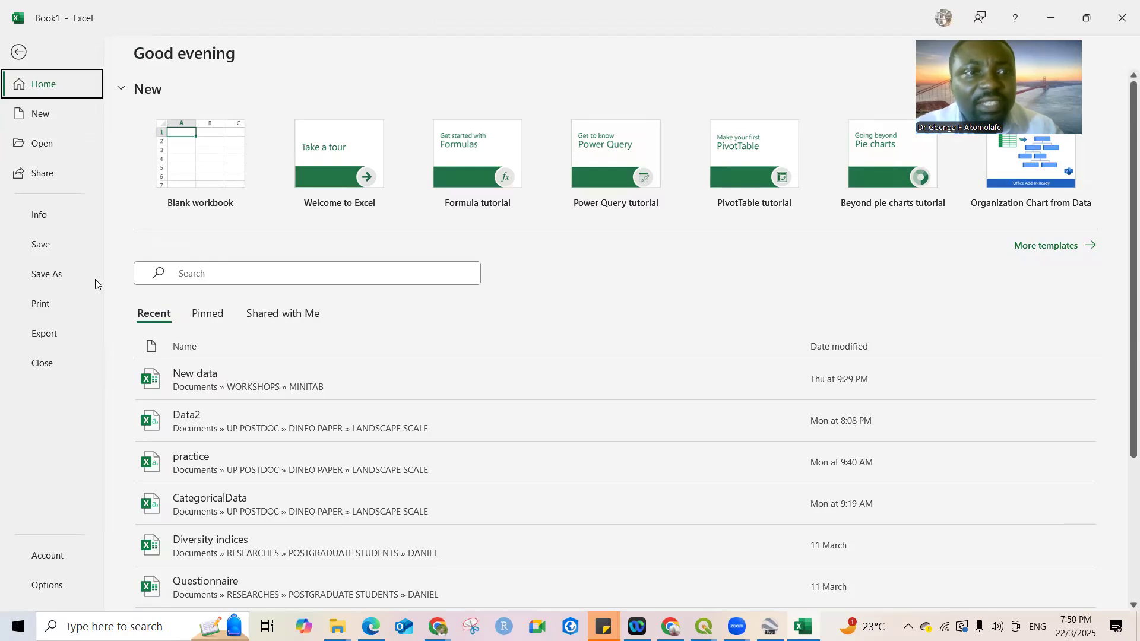
pyautogui.click(46, 275)
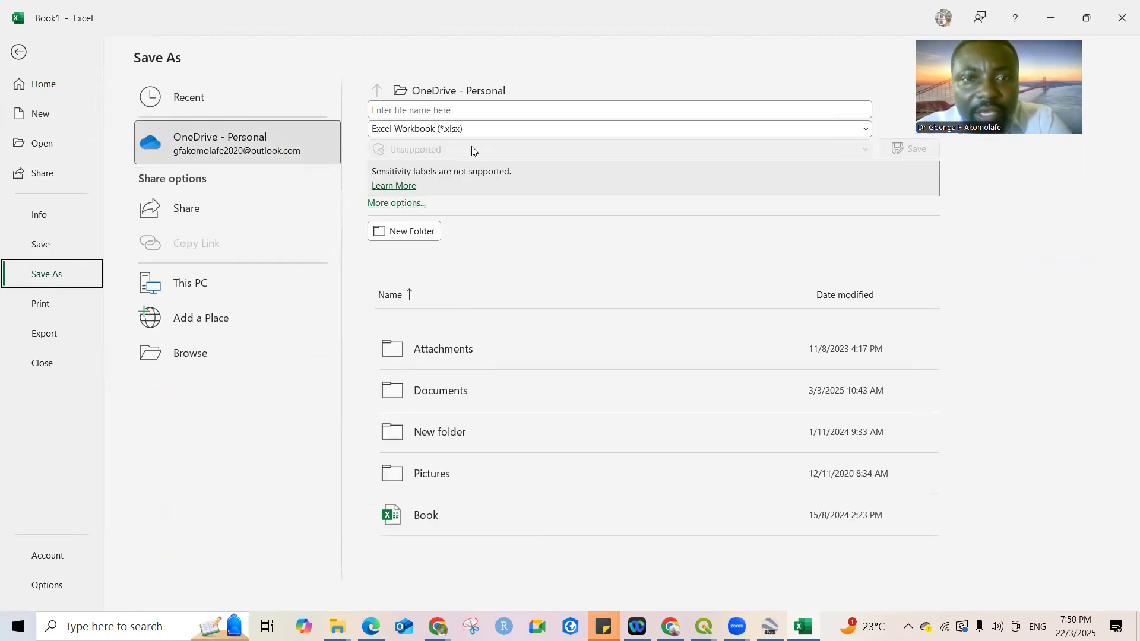
pyautogui.click(485, 130)
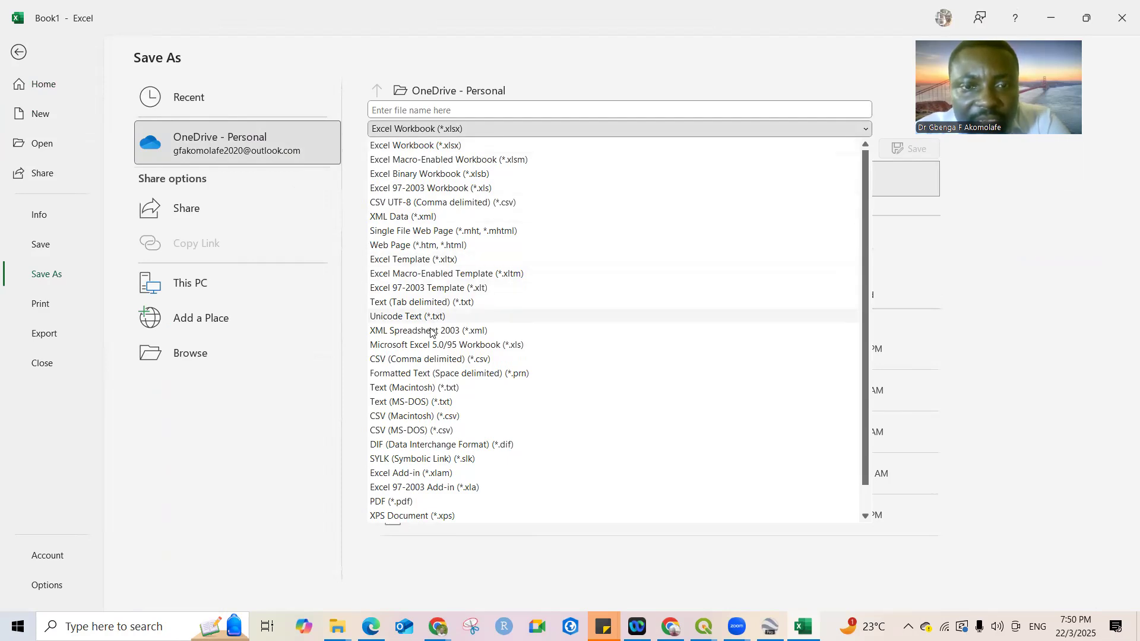
pyautogui.click(425, 360)
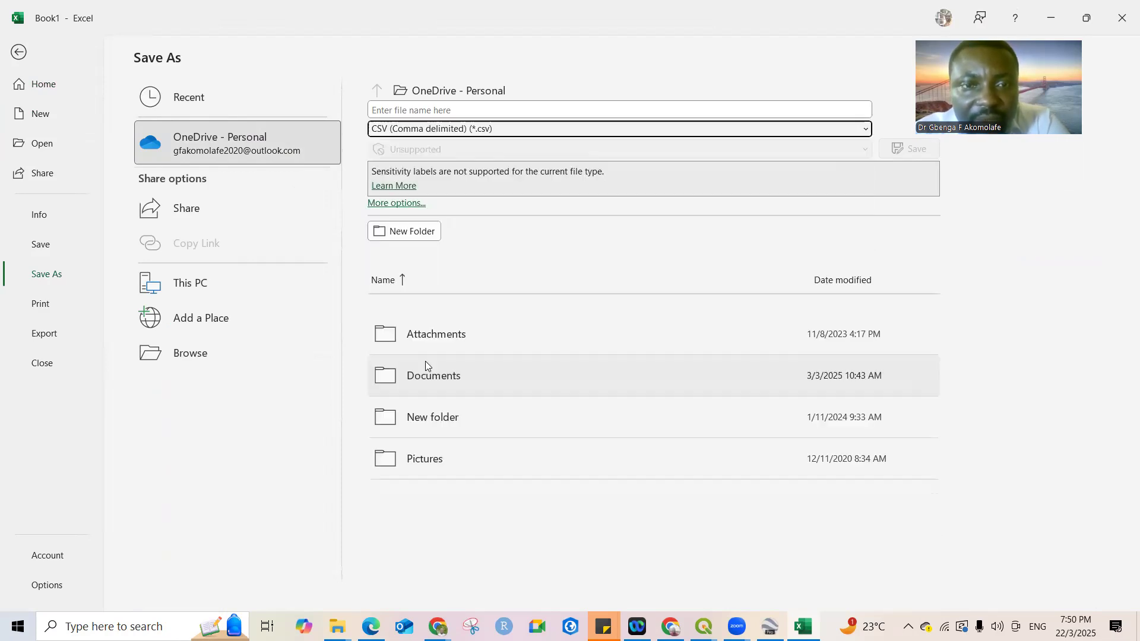
pyautogui.click(396, 204)
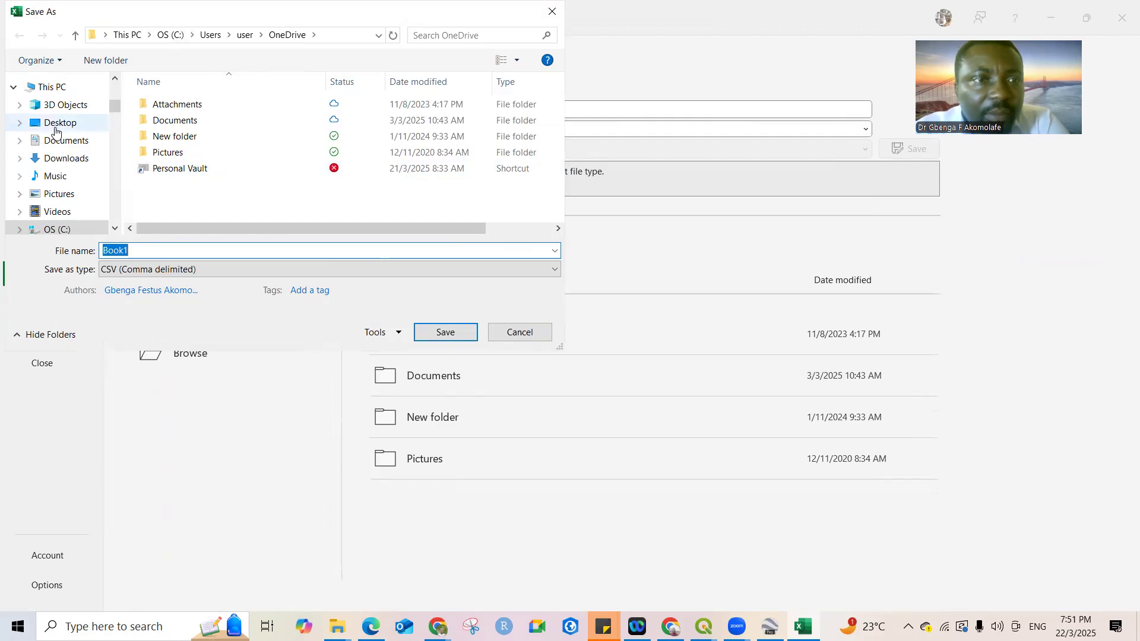
pyautogui.click(57, 123)
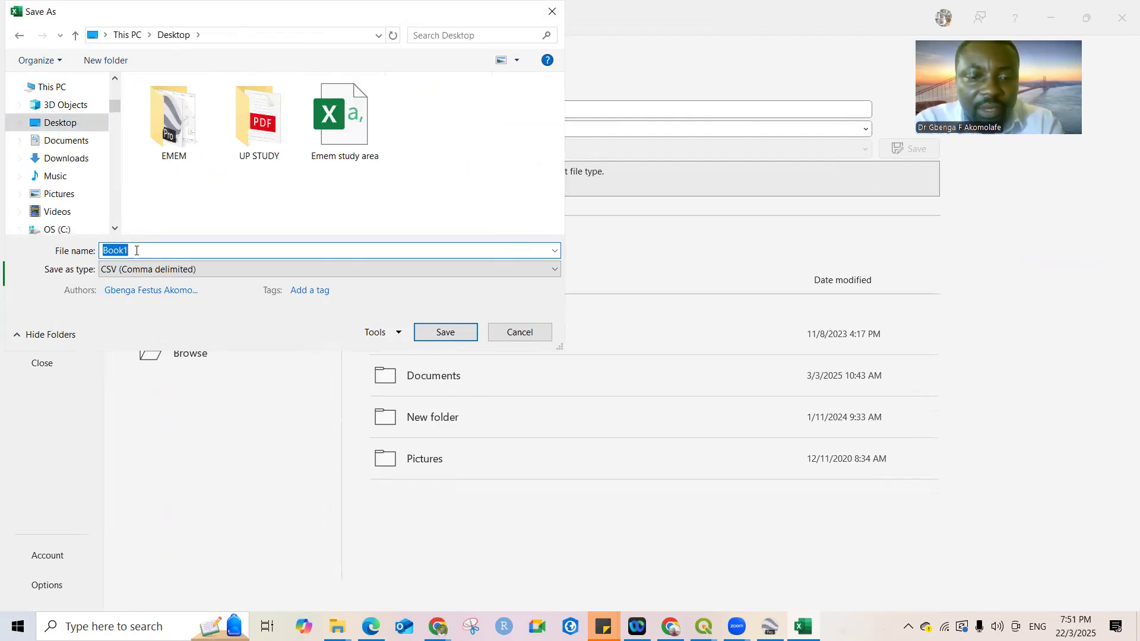
pyautogui.write('G')
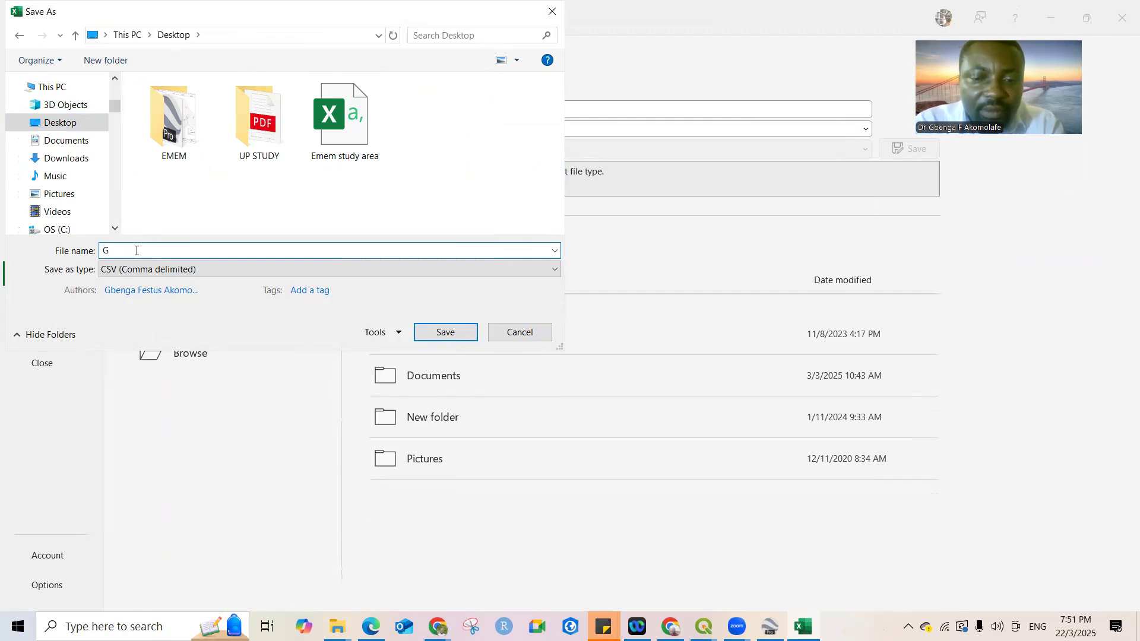
pyautogui.press('BackSpace')
pyautogui.write('TRAIN')
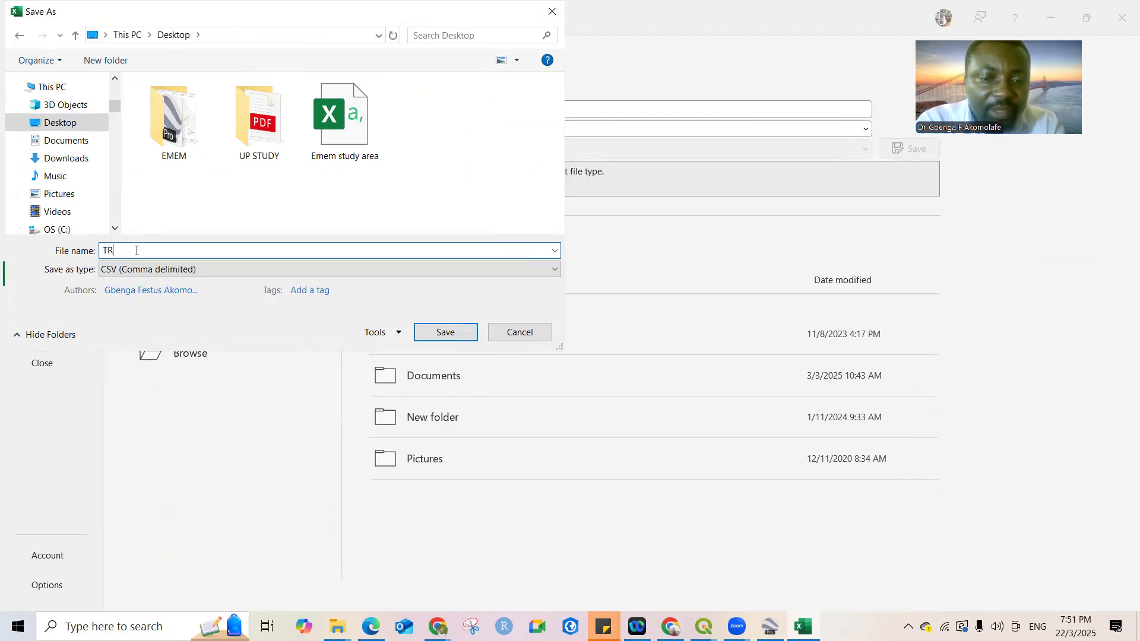
pyautogui.write('1')
pyautogui.click(427, 332)
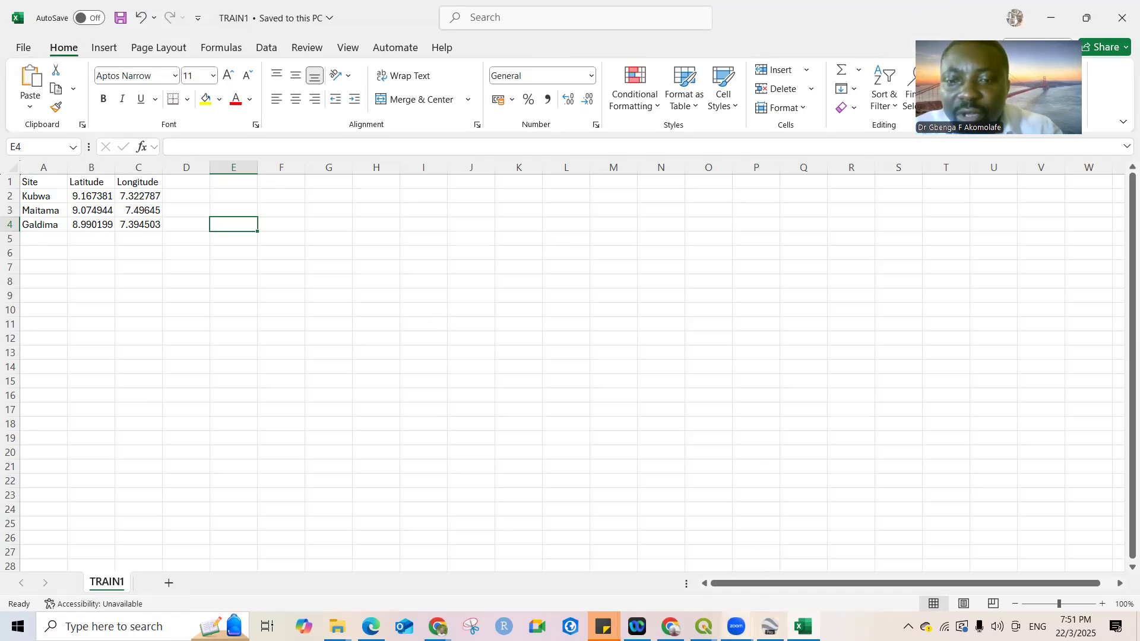
# - Switch to the untitled QGIS project and review the attribute table of the Nigeria_new_states_2003_wgs84 layer, then close it
pyautogui.moveTo(703, 626)
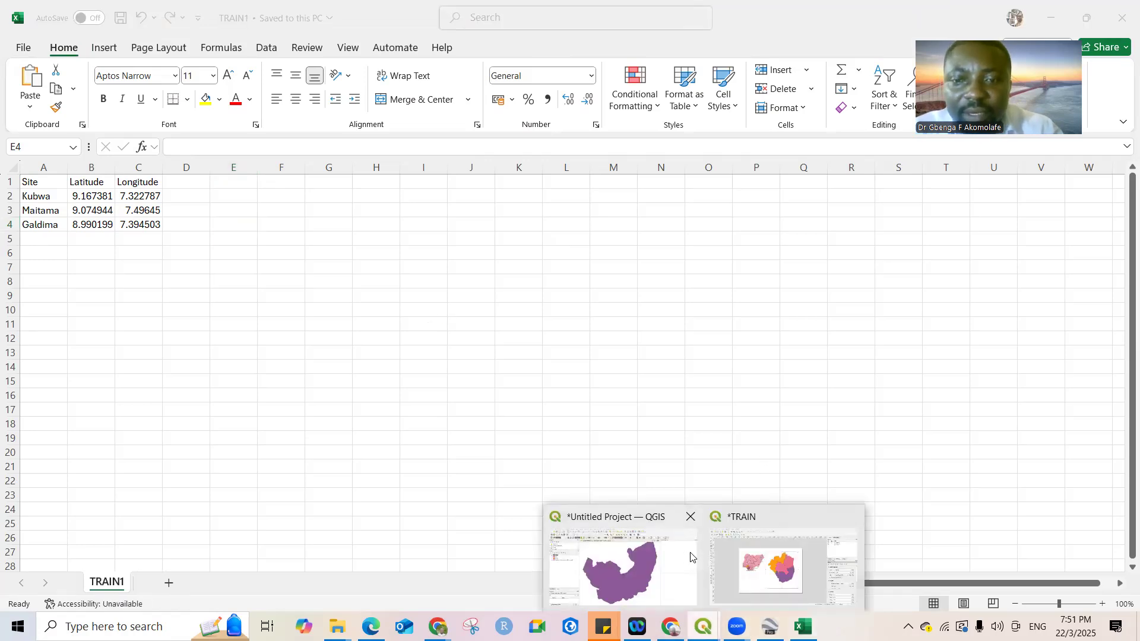
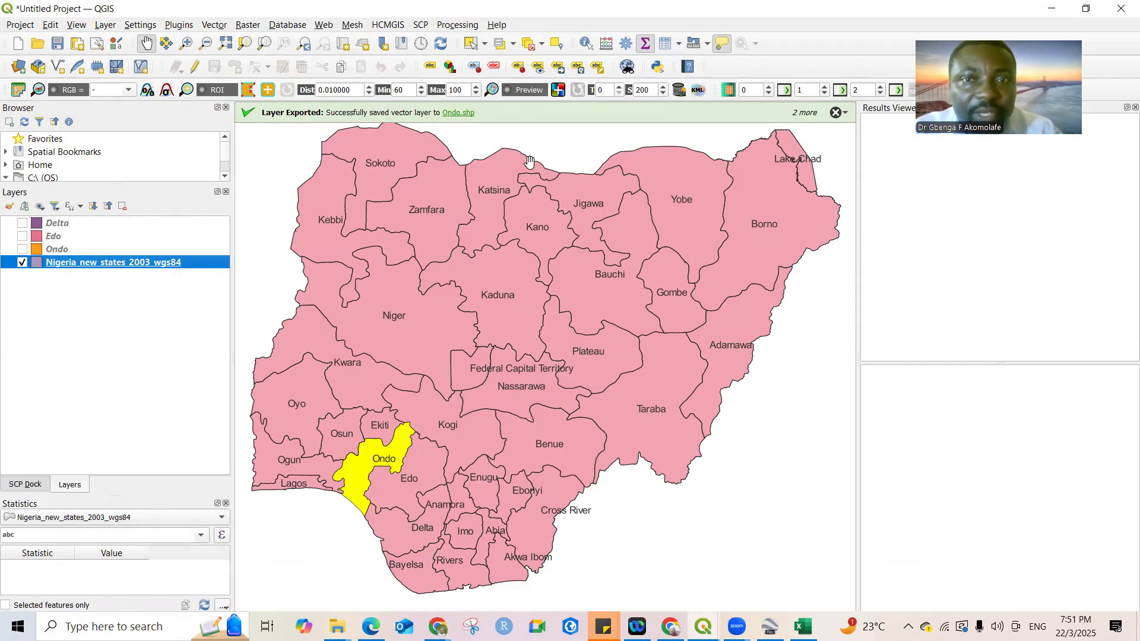
pyautogui.rightClick(96, 263)
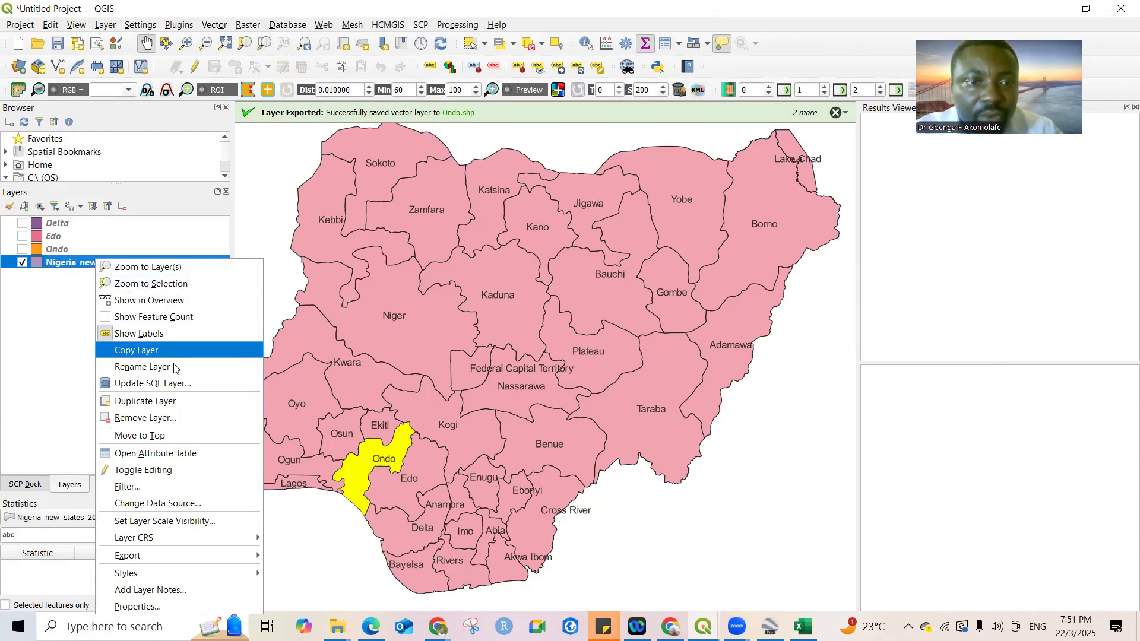
pyautogui.click(168, 455)
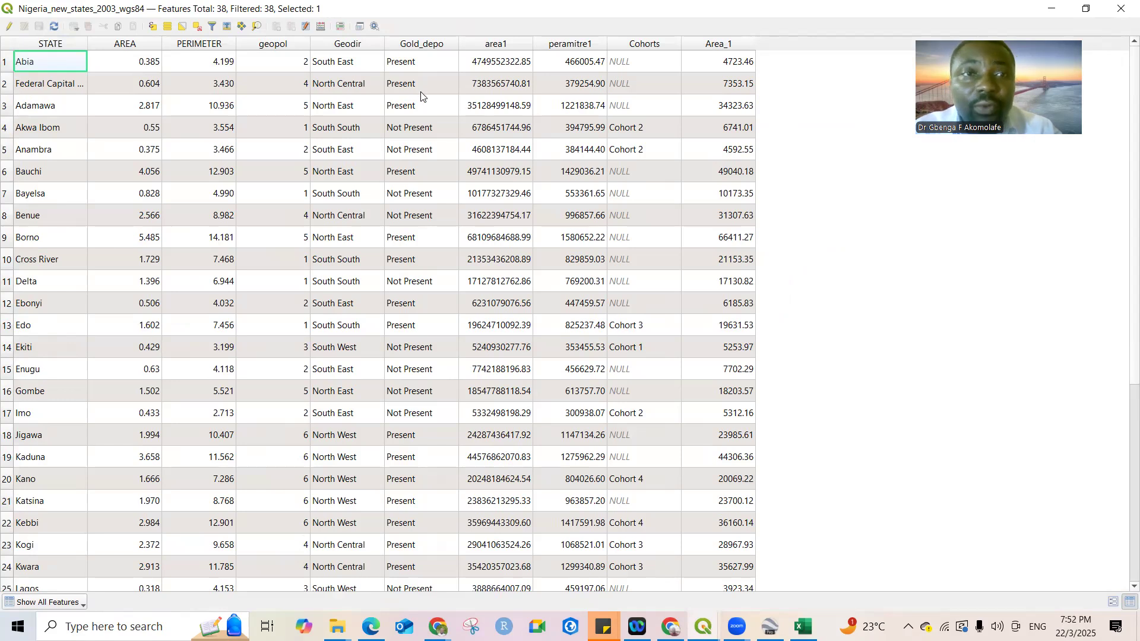
pyautogui.click(1120, 8)
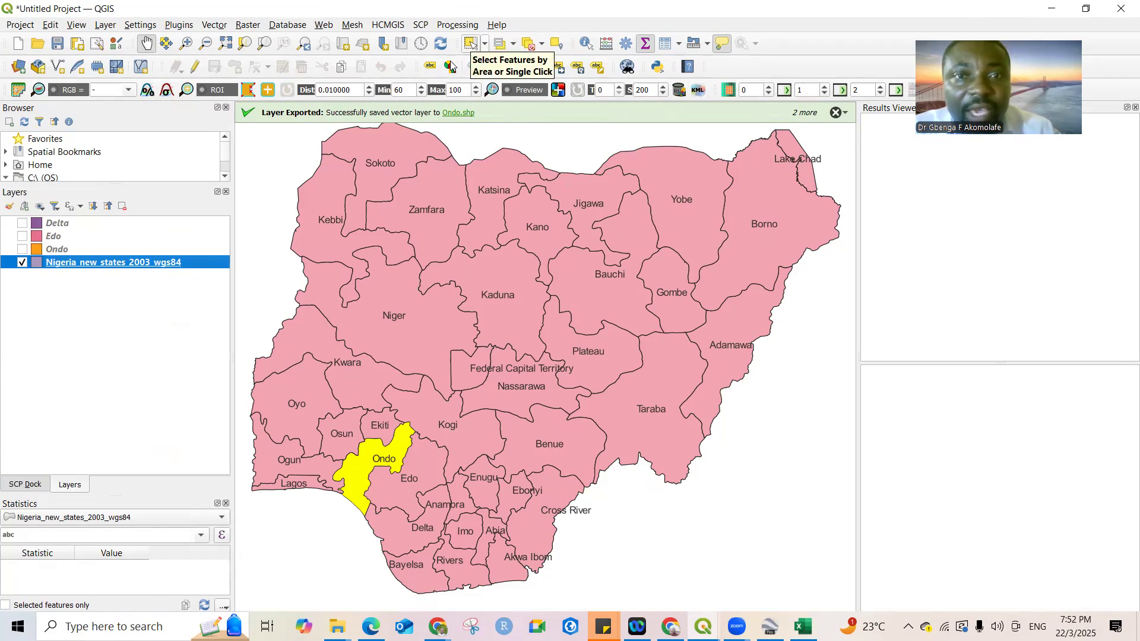
# - Select the Federal Capital Territory polygon on the Nigeria states map with Select Features, then return to the Pan tool
pyautogui.click(470, 43)
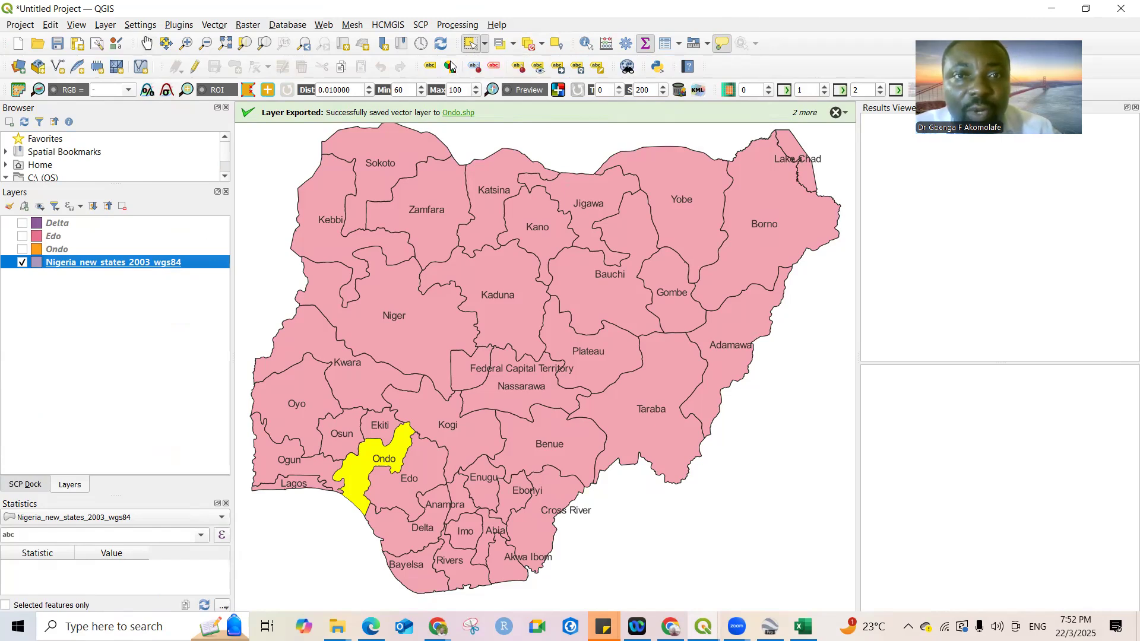
pyautogui.moveTo(426, 232)
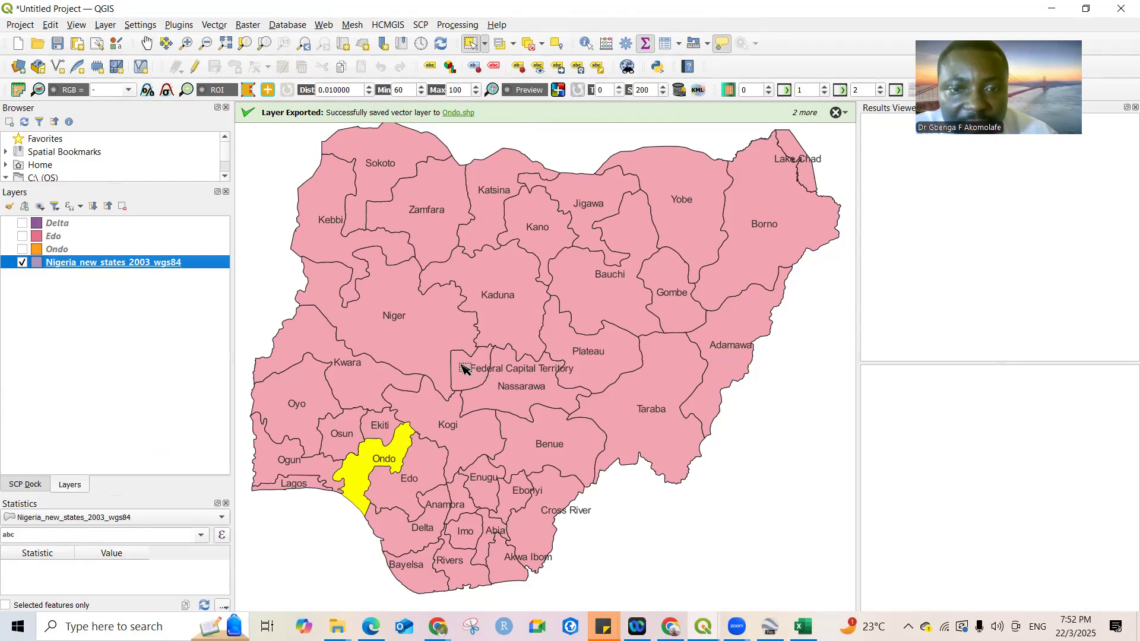
pyautogui.moveTo(474, 372)
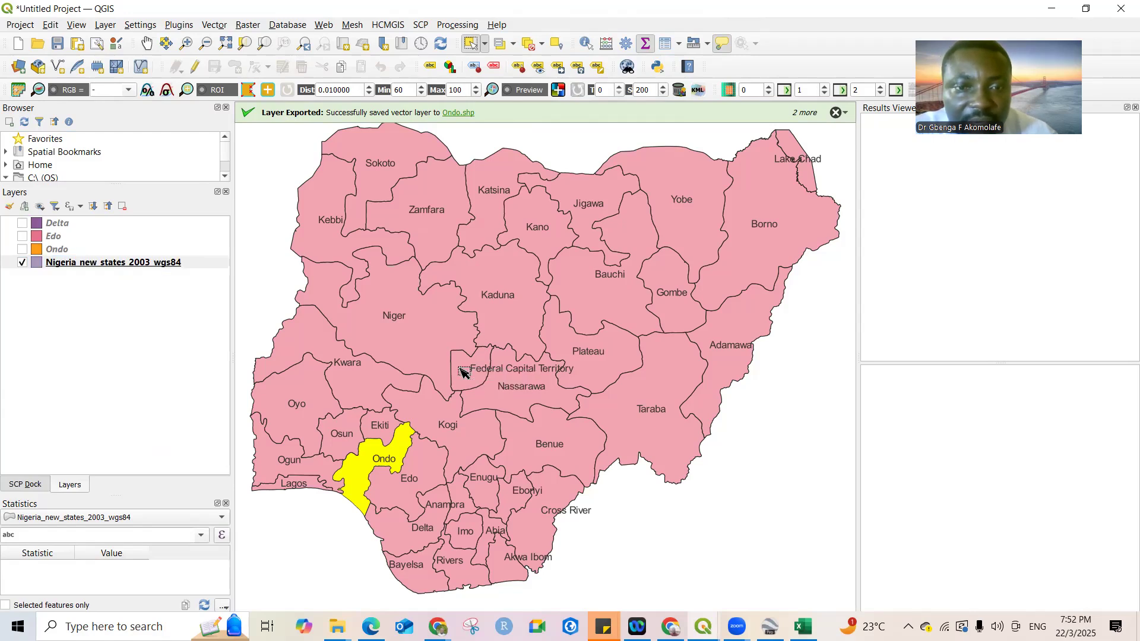
pyautogui.click(459, 372)
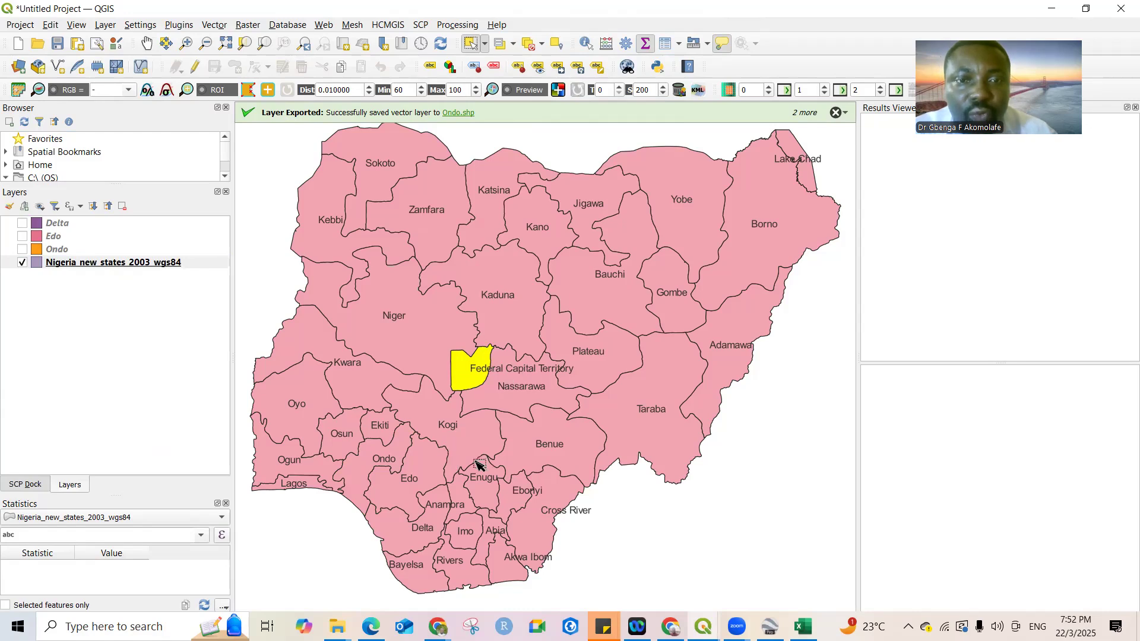
pyautogui.moveTo(518, 449)
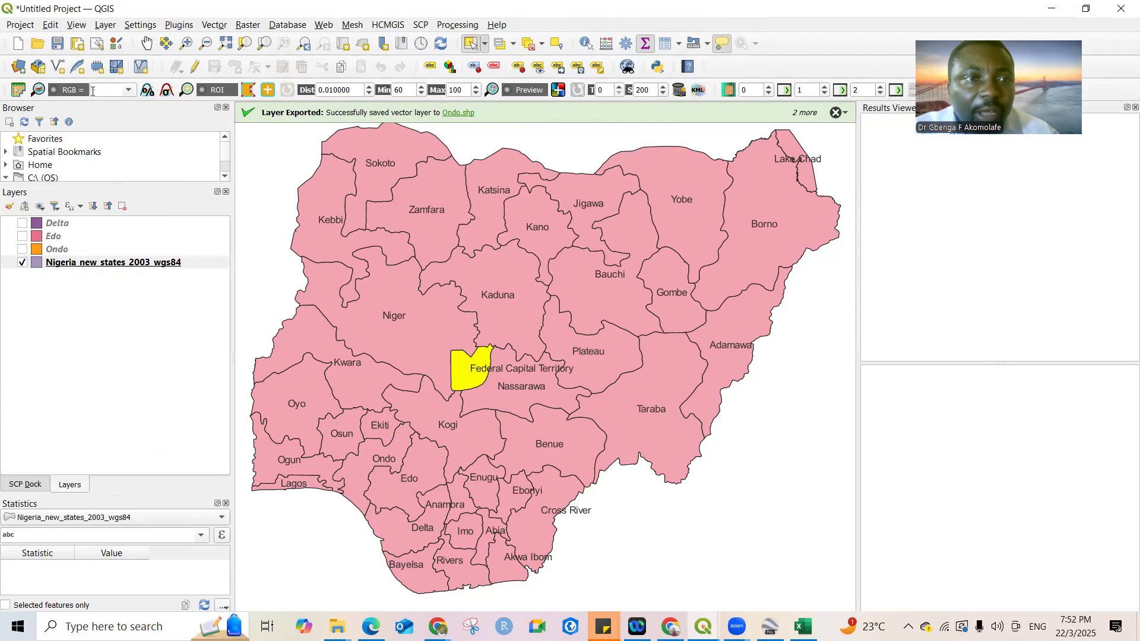
pyautogui.click(144, 43)
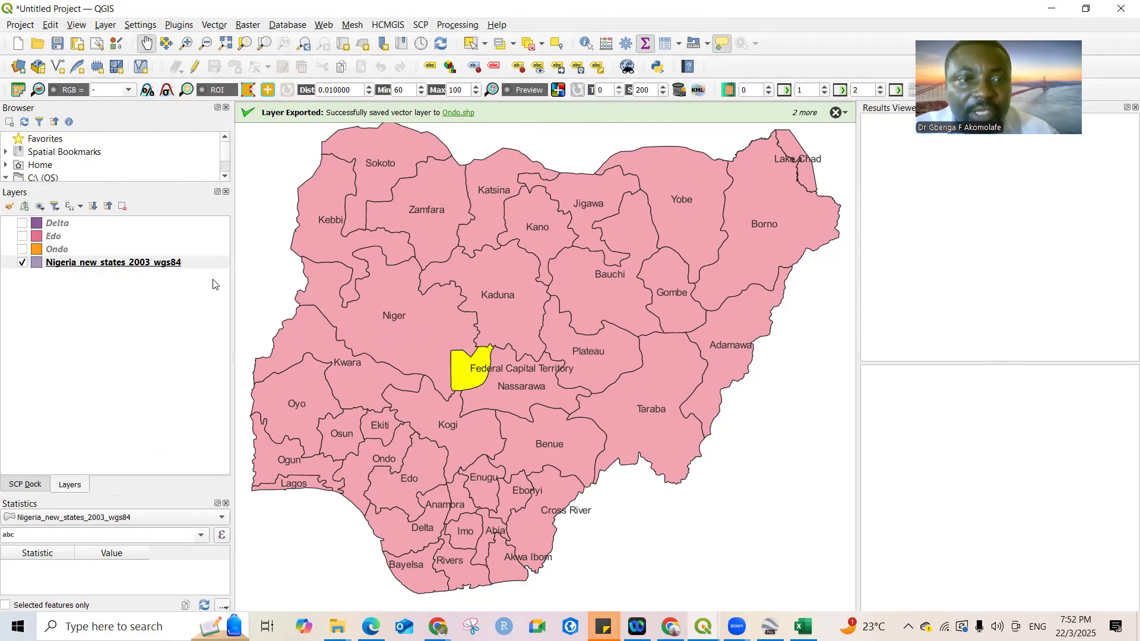
# - Export only the selected feature of the Nigeria states layer as an ESRI Shapefile named ABUJA in EPSG:4326 - WGS 84, added to the map
pyautogui.rightClick(102, 261)
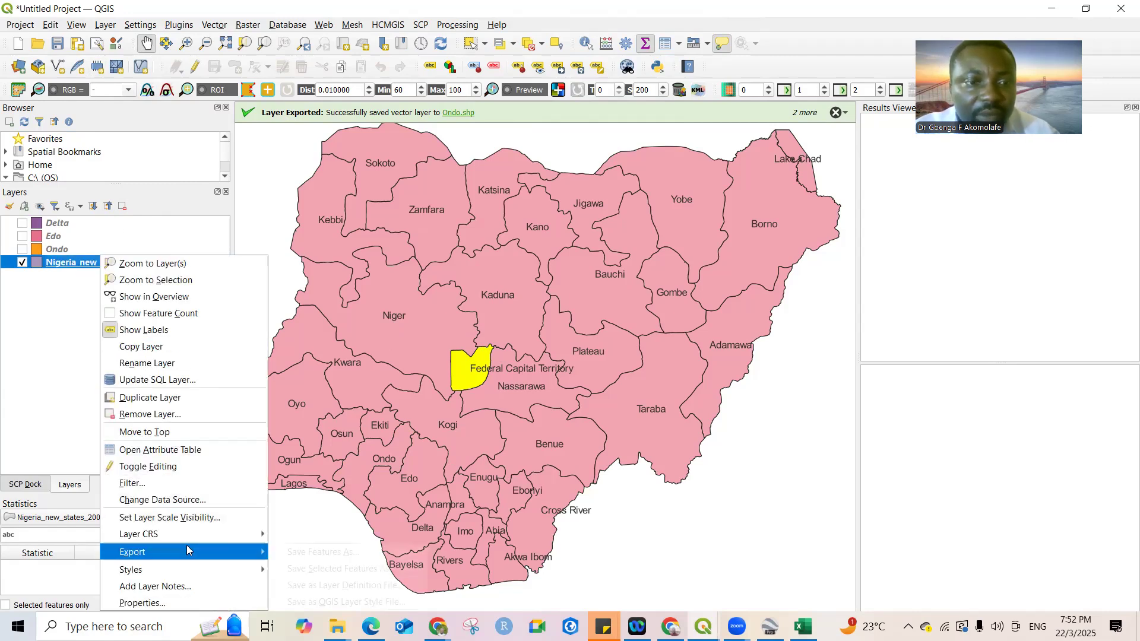
pyautogui.moveTo(190, 550)
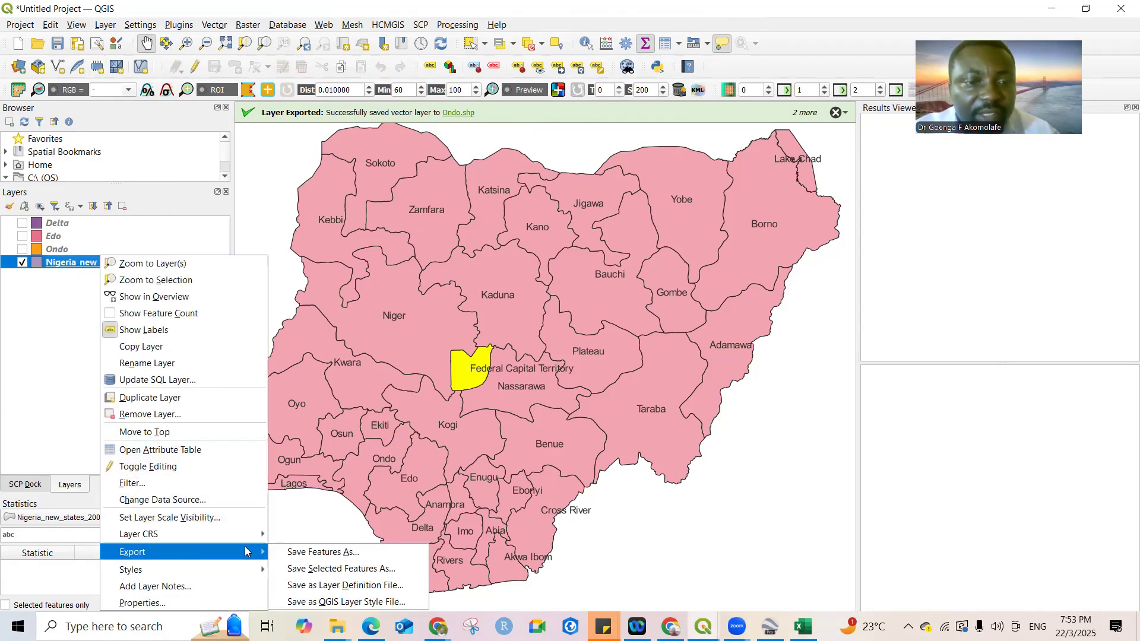
pyautogui.click(307, 569)
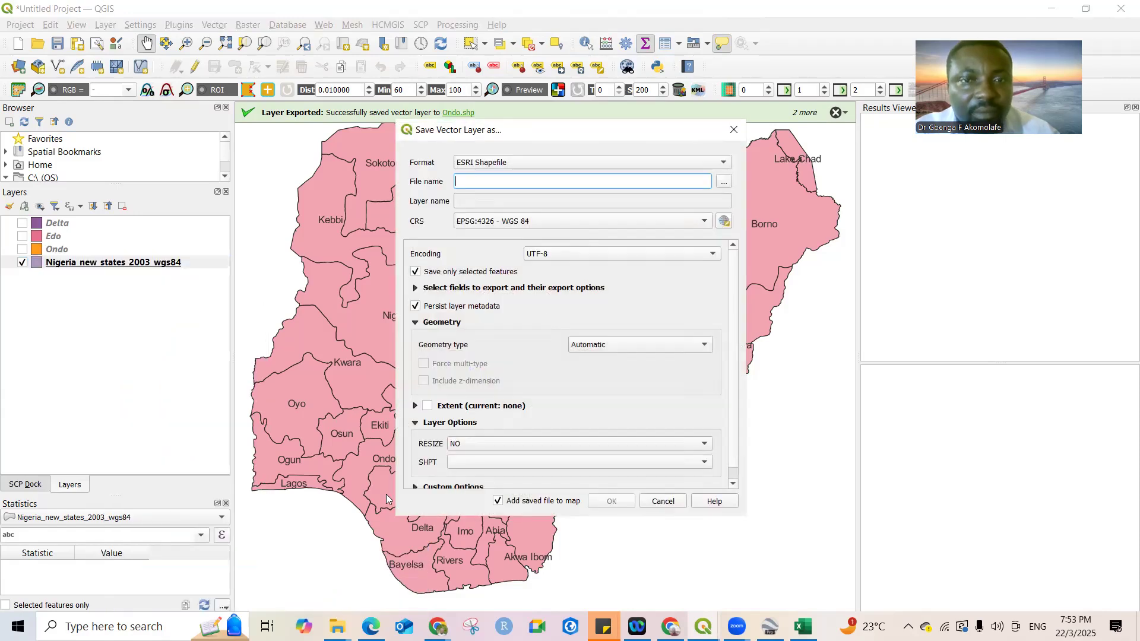
pyautogui.write('ABUJA')
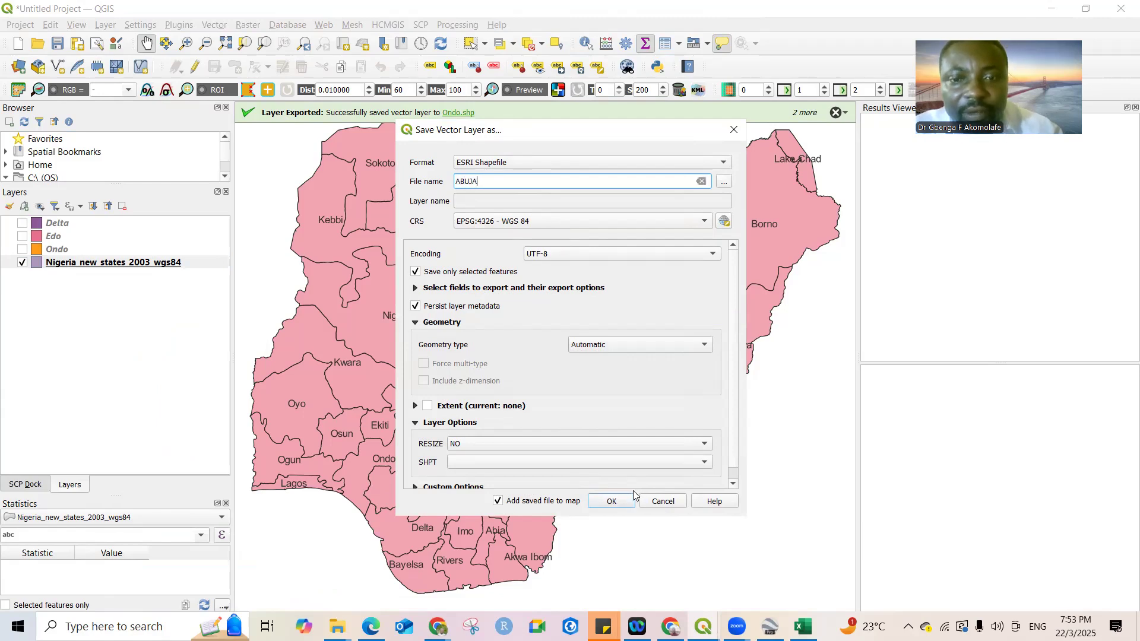
pyautogui.click(616, 502)
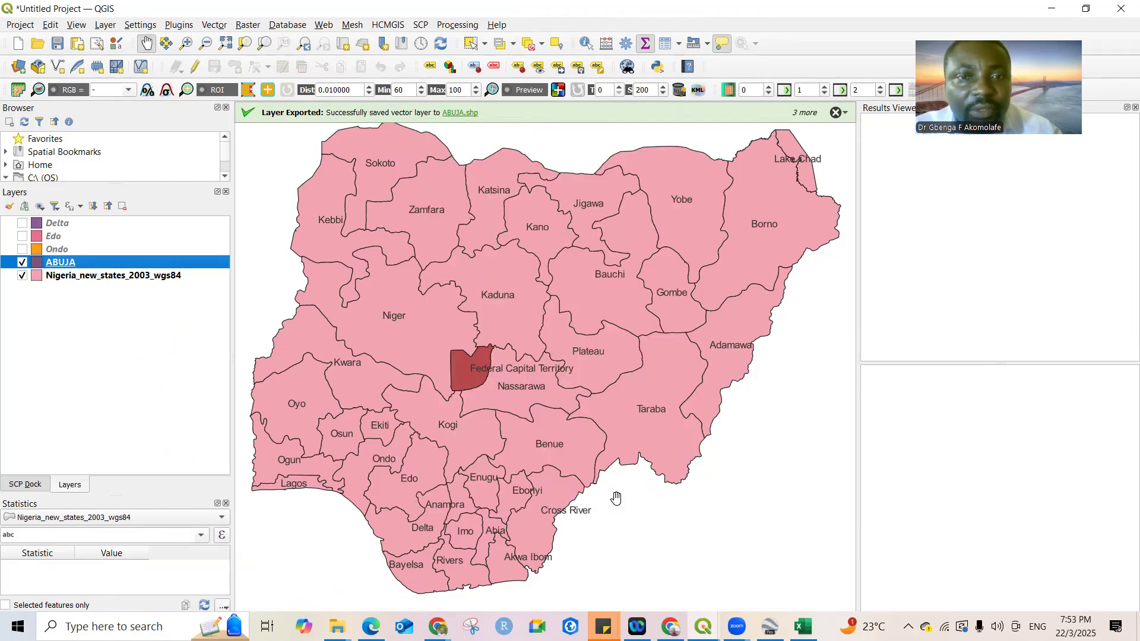
# - Hide the Nigeria_new_states_2003_wgs84 layer and zoom the map to the ABUJA layer's extent
pyautogui.click(22, 276)
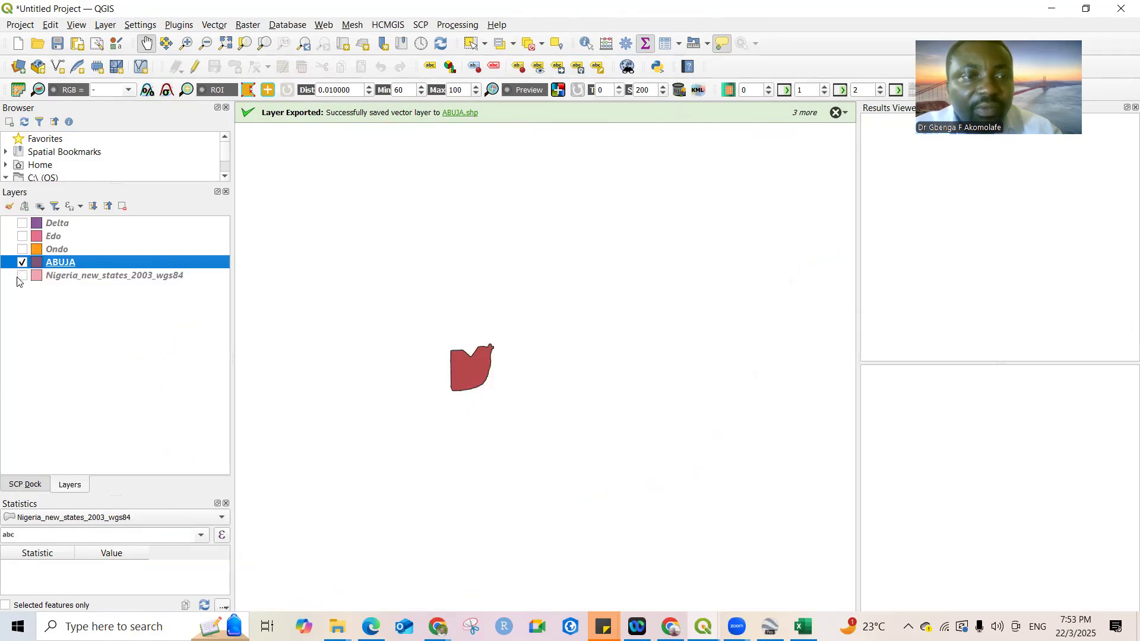
pyautogui.rightClick(57, 261)
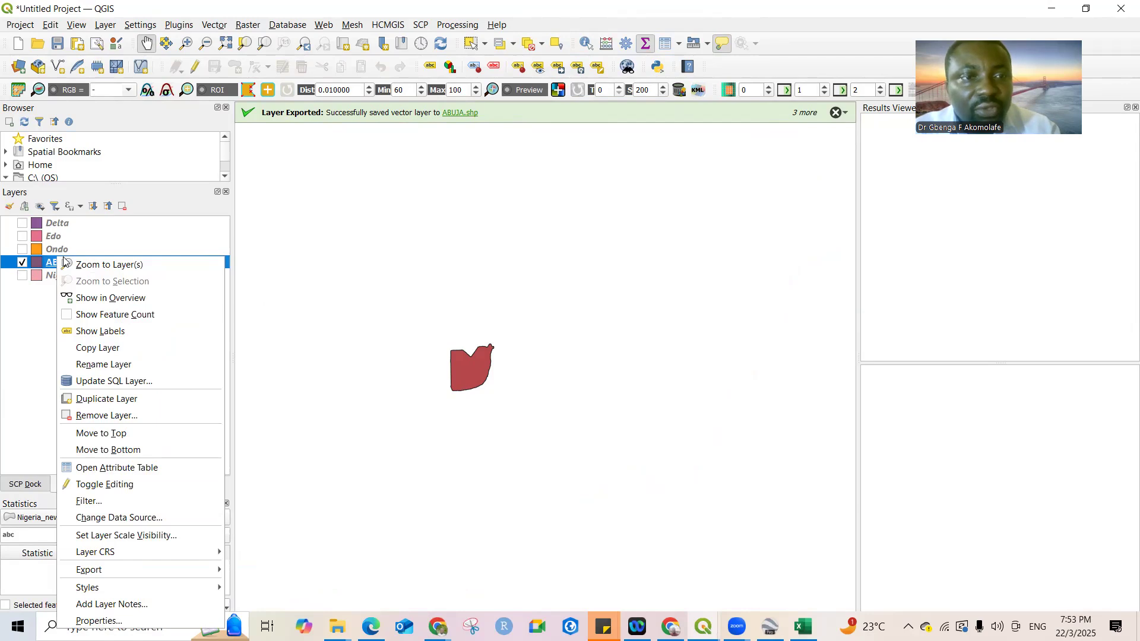
pyautogui.click(84, 263)
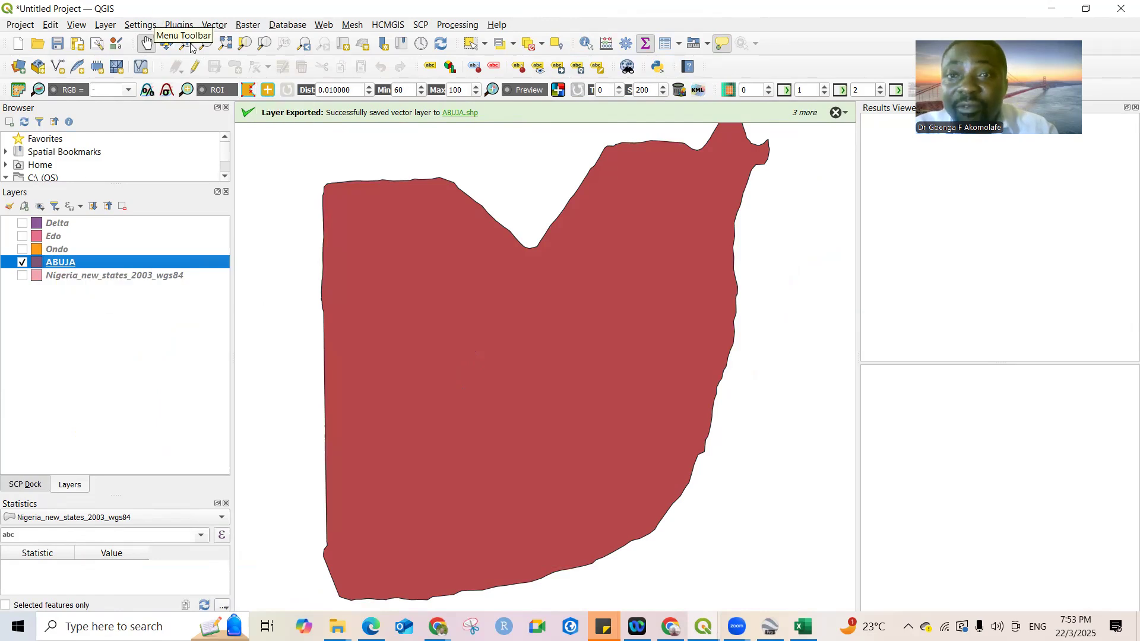
# - Add TRAIN1.csv from the Desktop as a delimited text point layer, with Longitude as X, Latitude as Y and EPSG:4326 - WGS 84
pyautogui.click(104, 25)
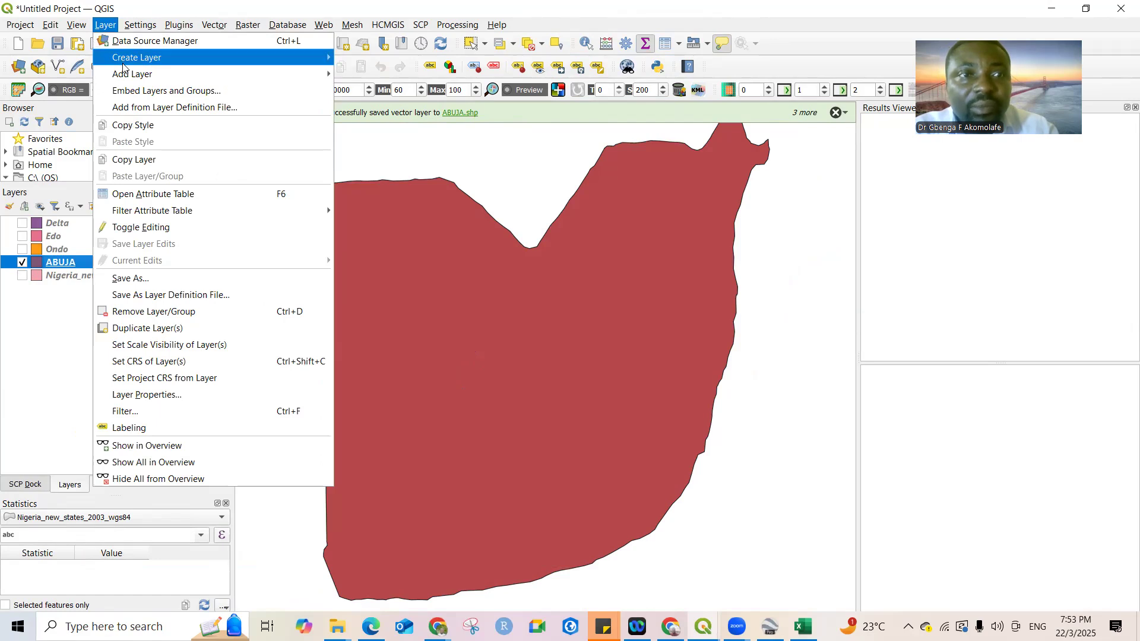
pyautogui.moveTo(127, 74)
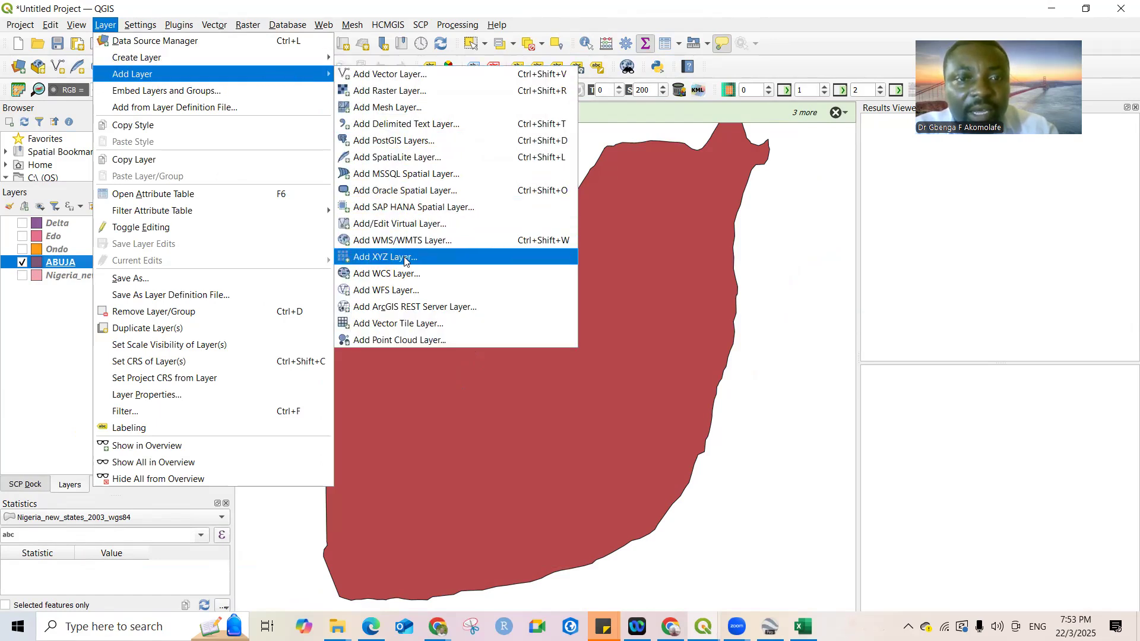
pyautogui.click(389, 126)
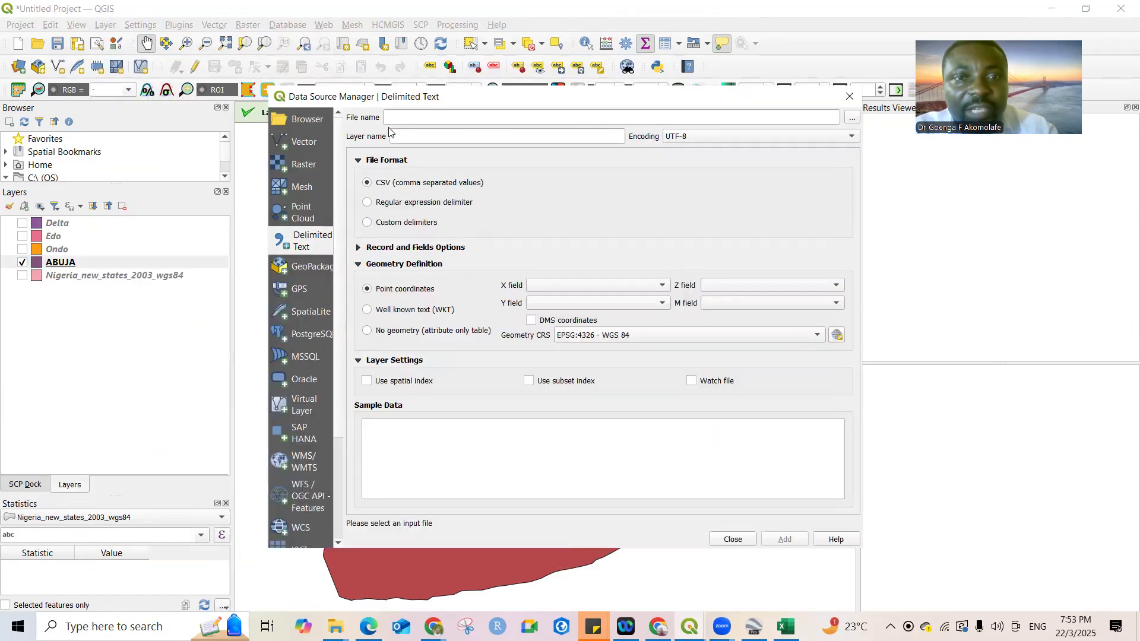
pyautogui.click(852, 119)
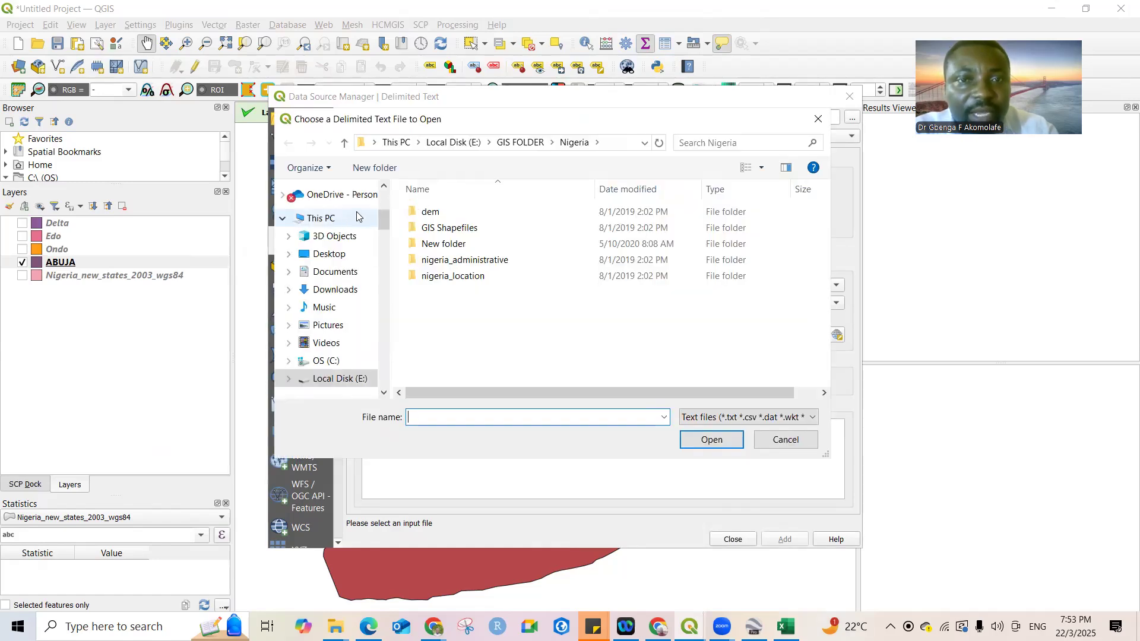
pyautogui.click(335, 255)
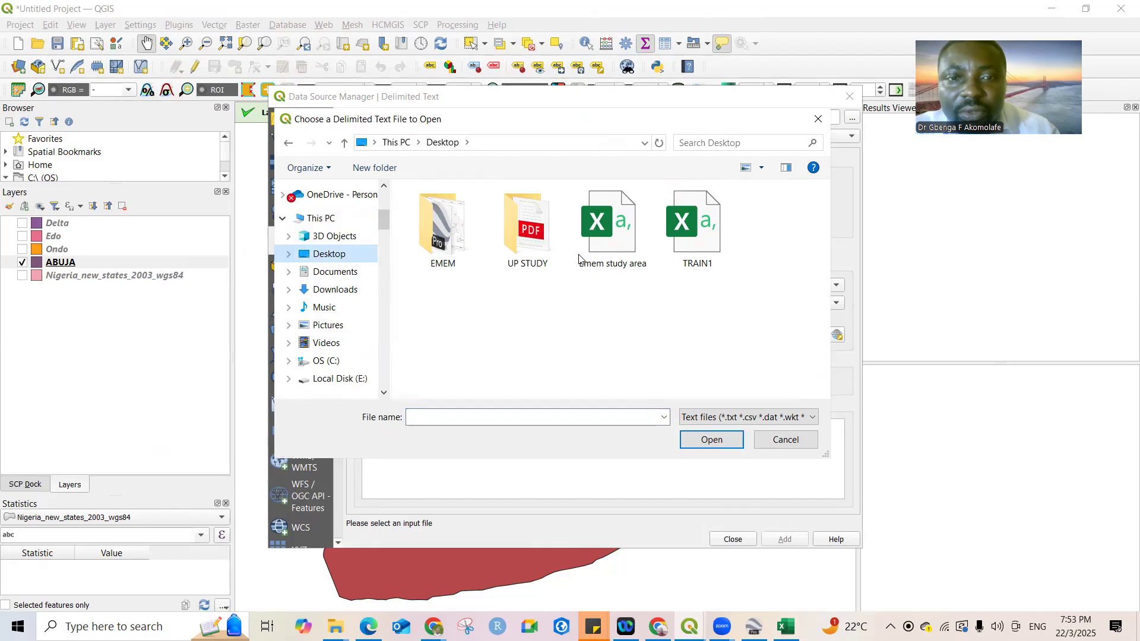
pyautogui.click(680, 240)
pyautogui.click(712, 440)
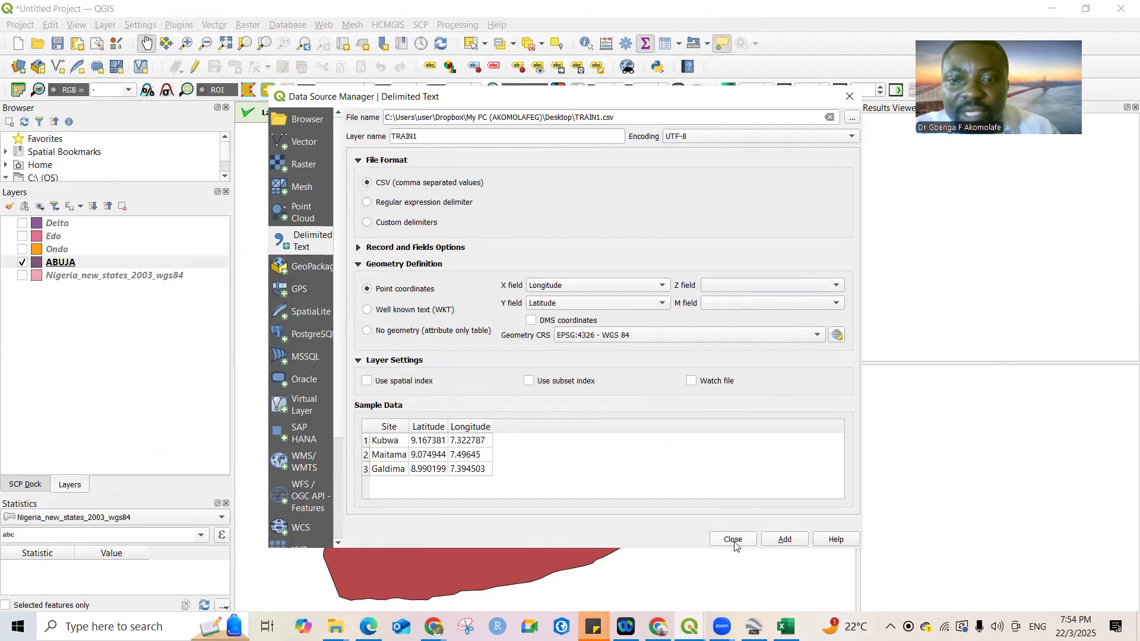
pyautogui.click(774, 542)
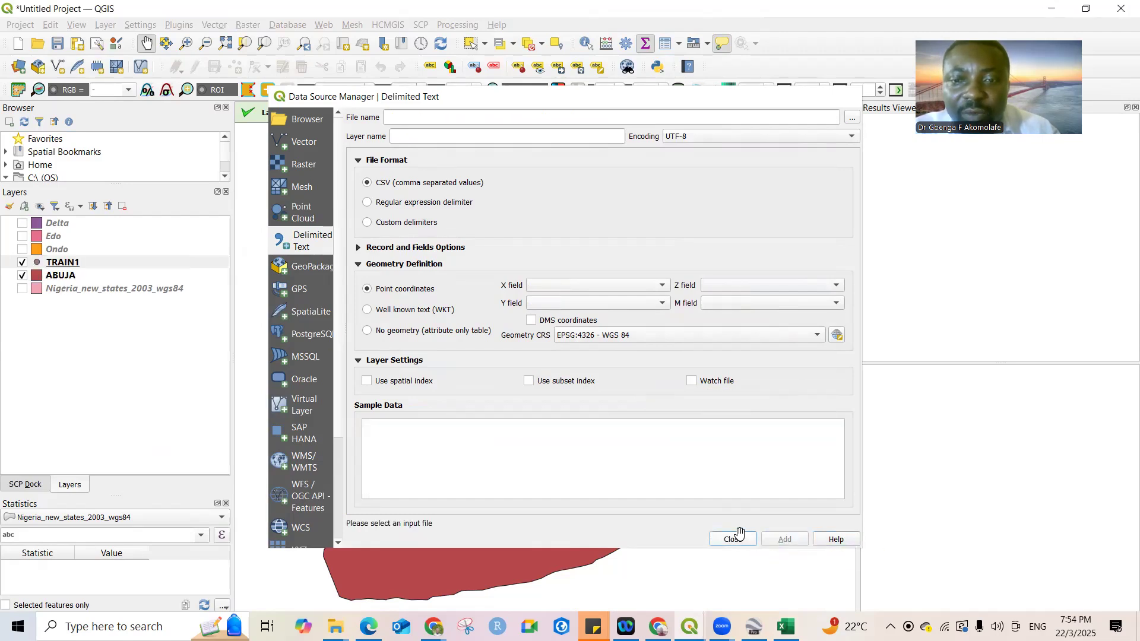
pyautogui.click(740, 537)
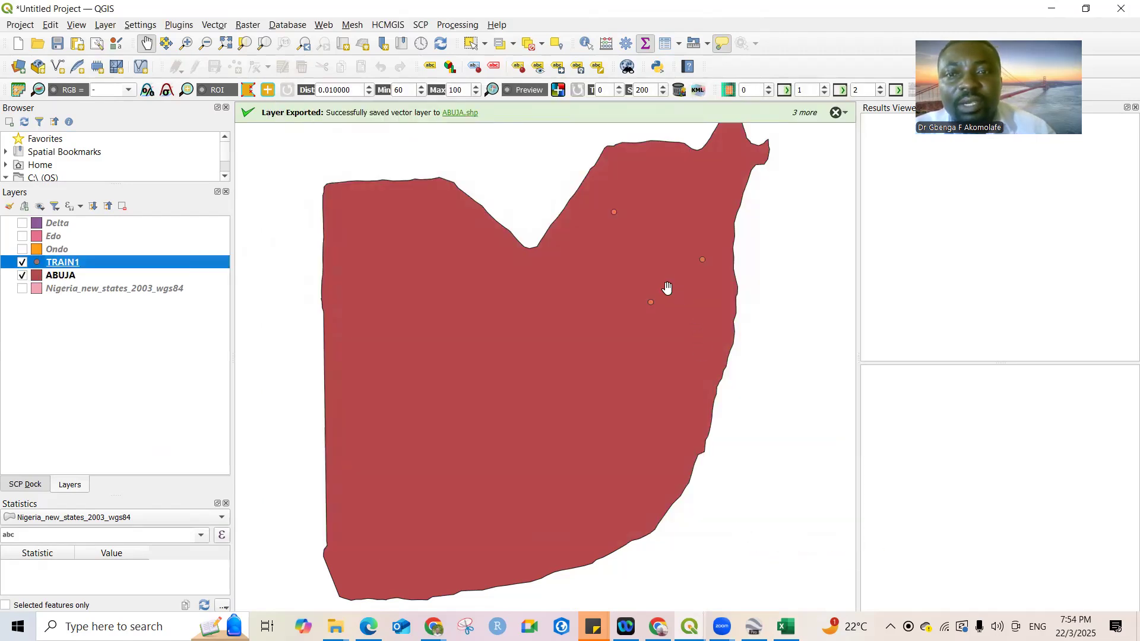
# - Give the ABUJA layer's Simple Fill symbol a transparent fill colour and apply the change
pyautogui.click(36, 278)
pyautogui.doubleClick(35, 277)
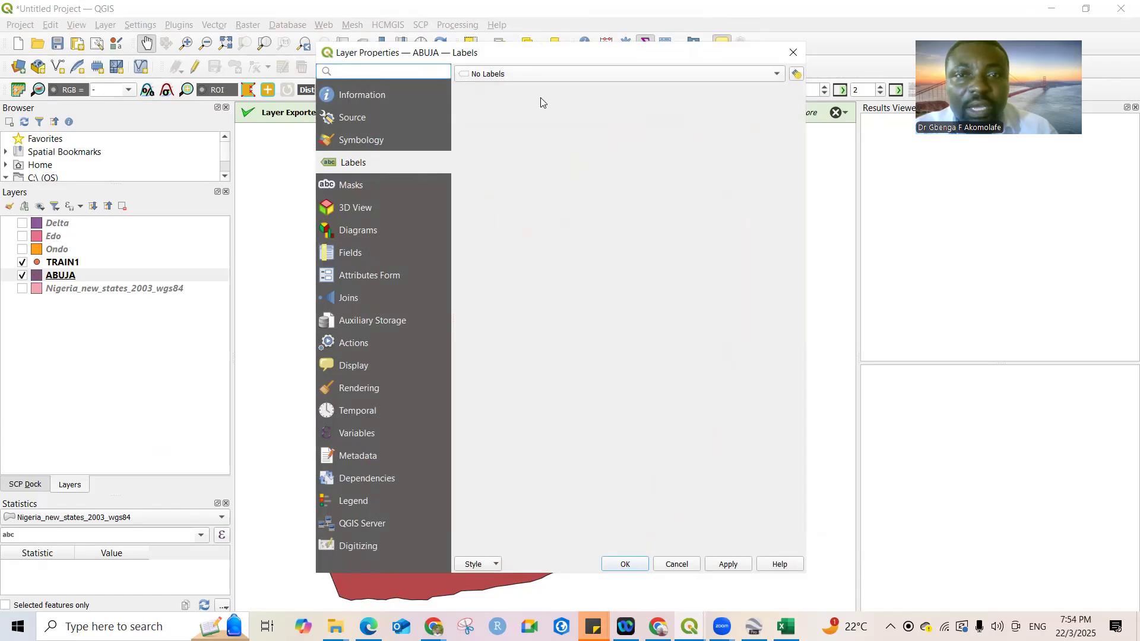
pyautogui.click(378, 143)
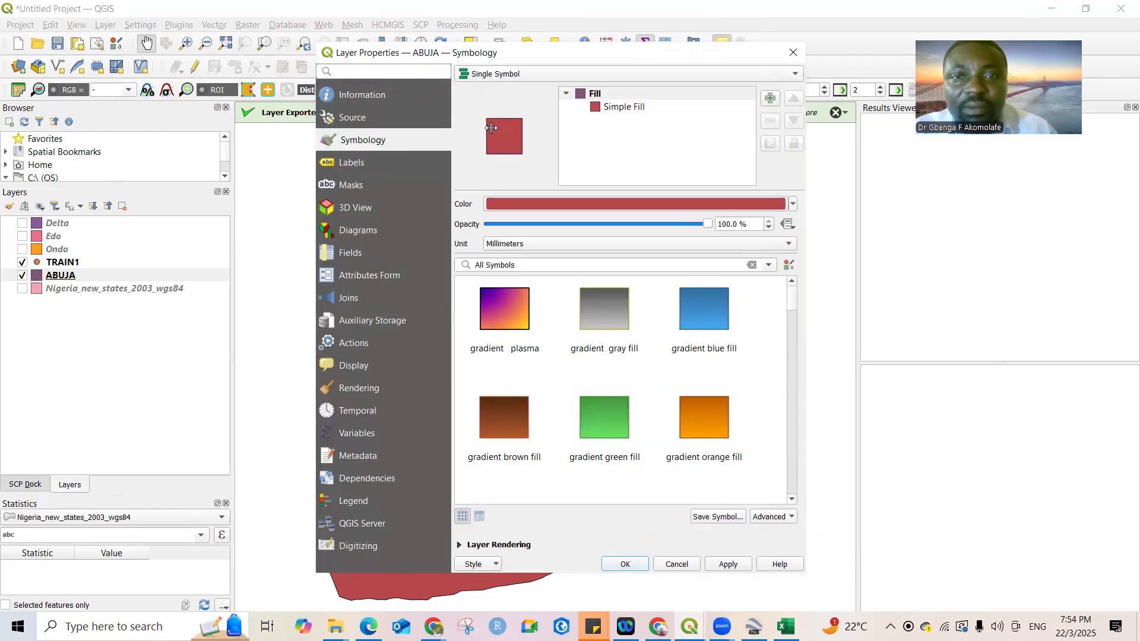
pyautogui.click(591, 109)
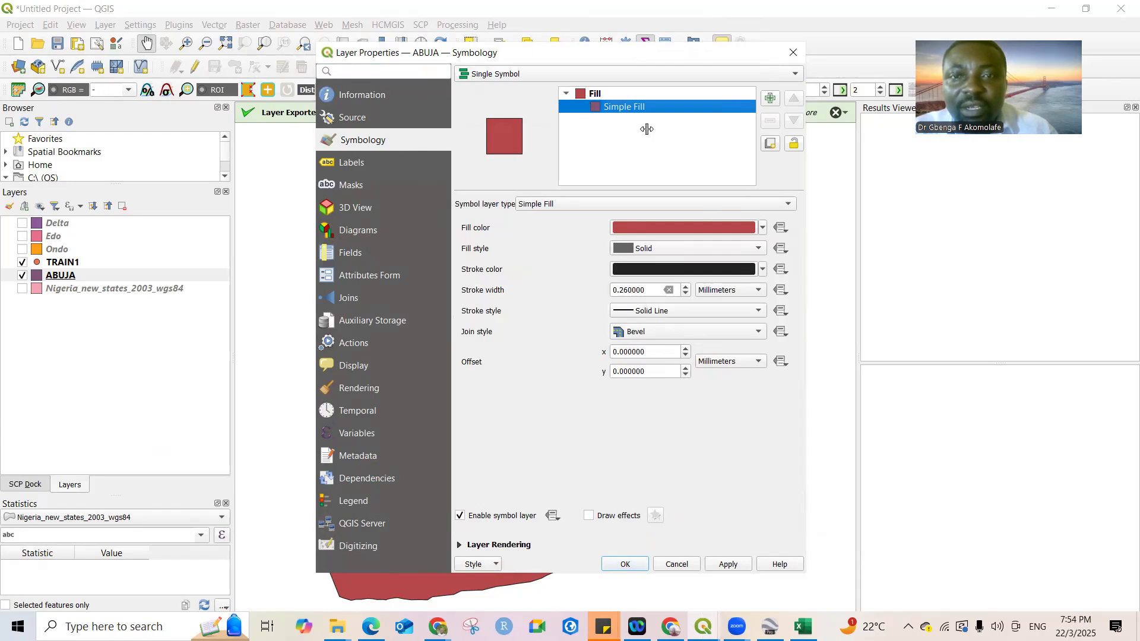
pyautogui.click(763, 229)
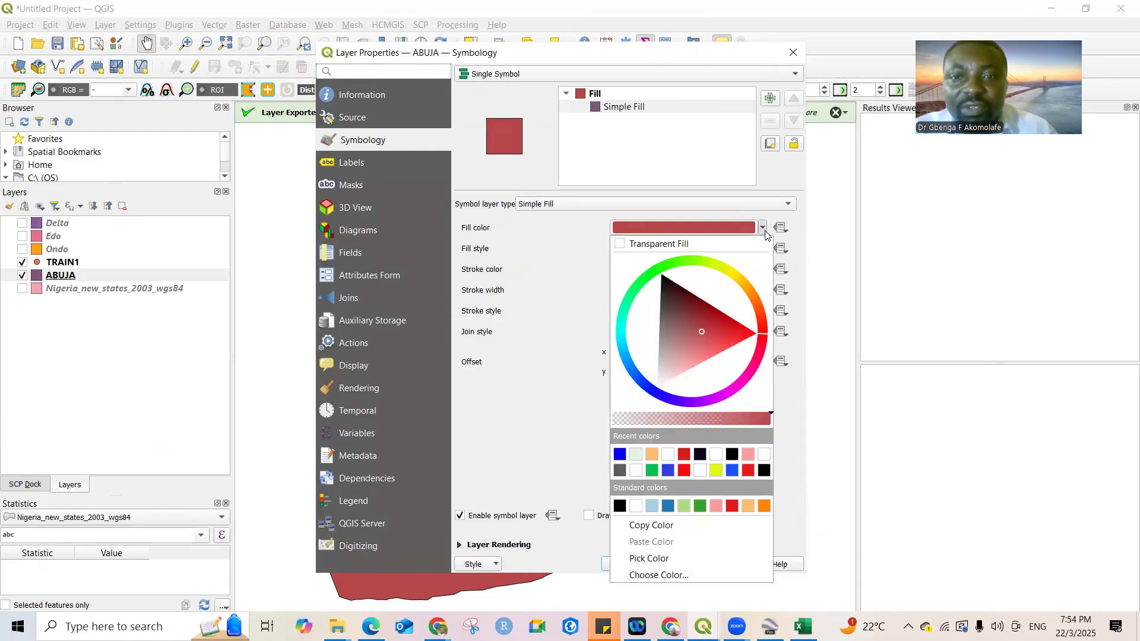
pyautogui.click(711, 245)
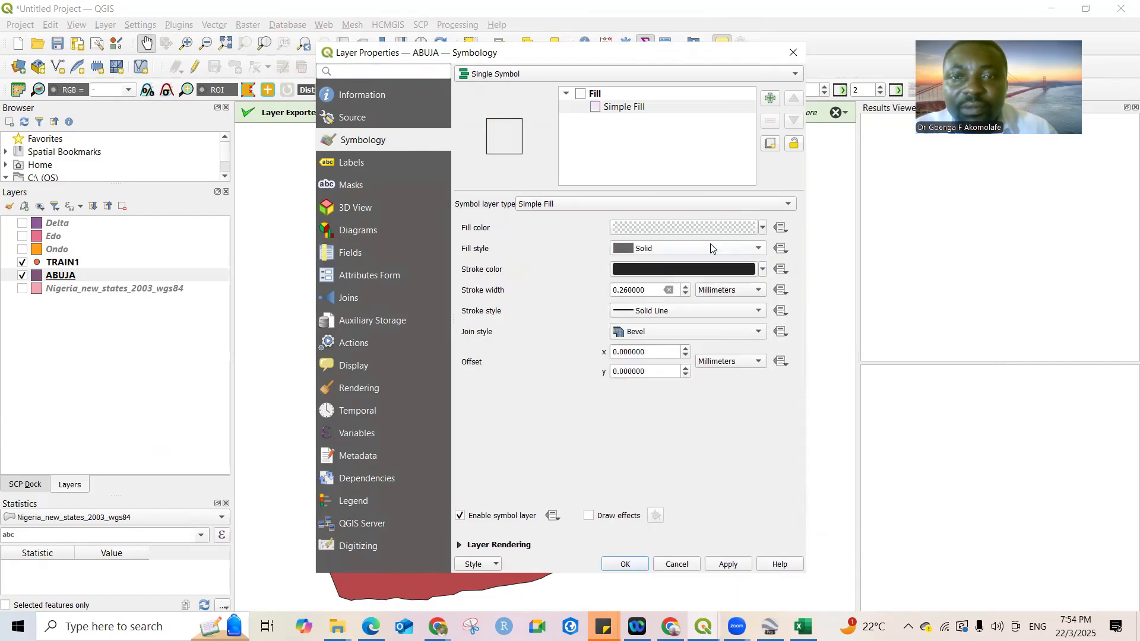
pyautogui.click(725, 564)
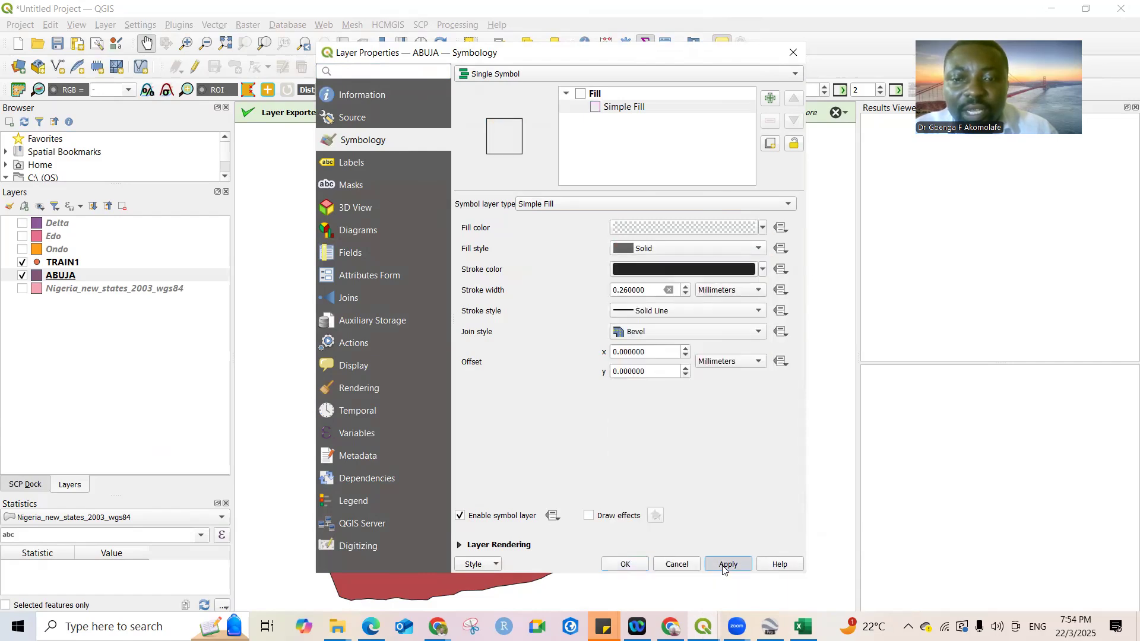
pyautogui.click(625, 565)
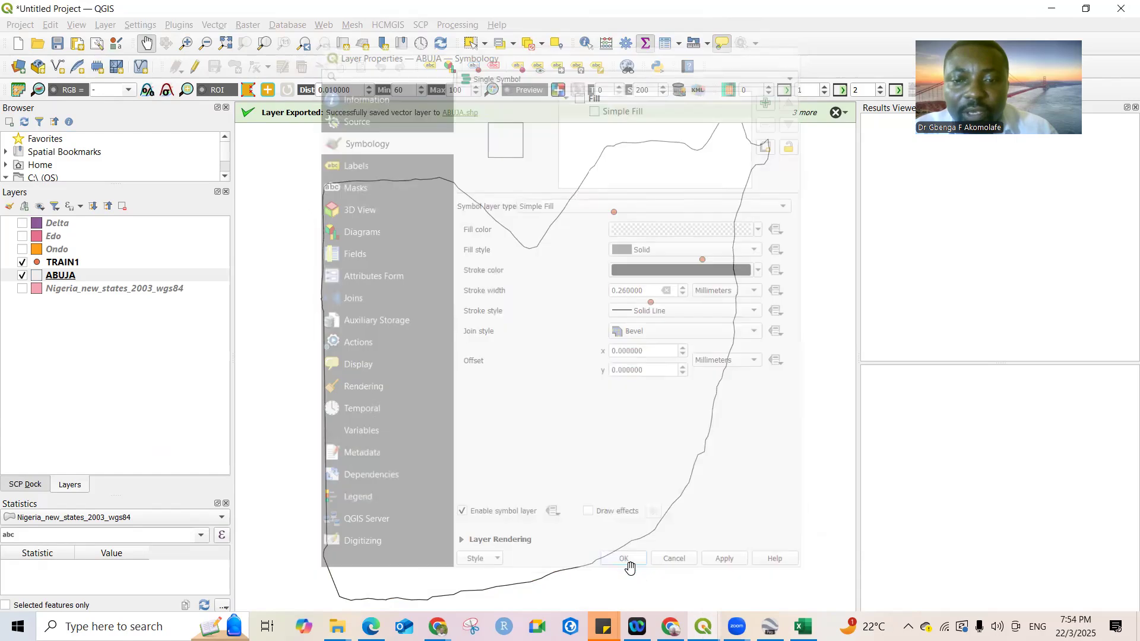
pyautogui.moveTo(672, 290)
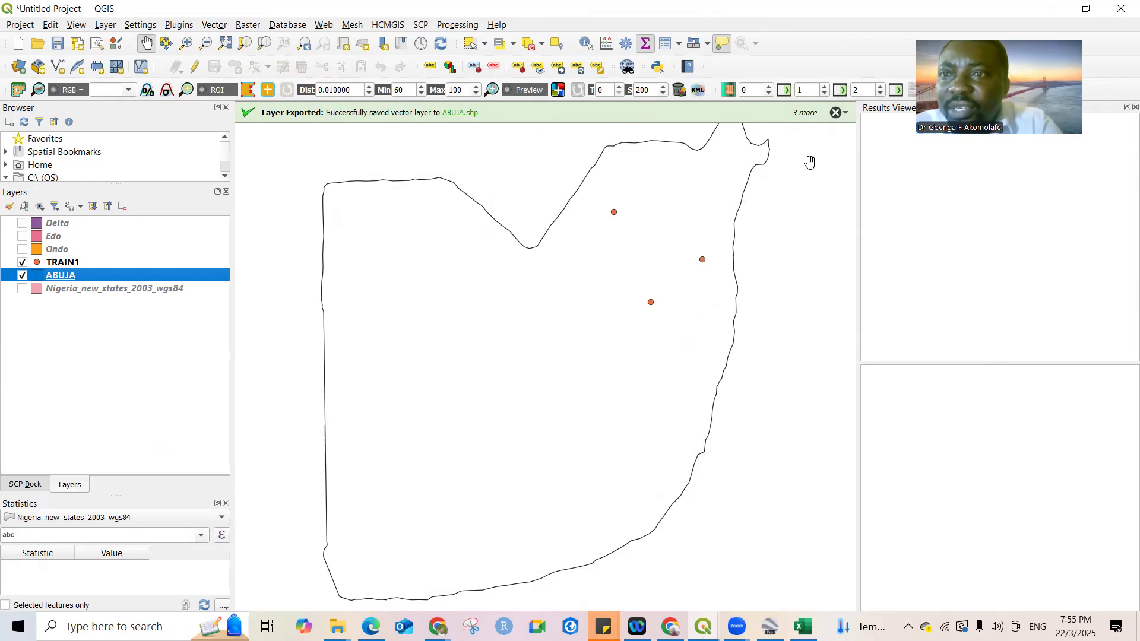
pyautogui.click(1036, 5)
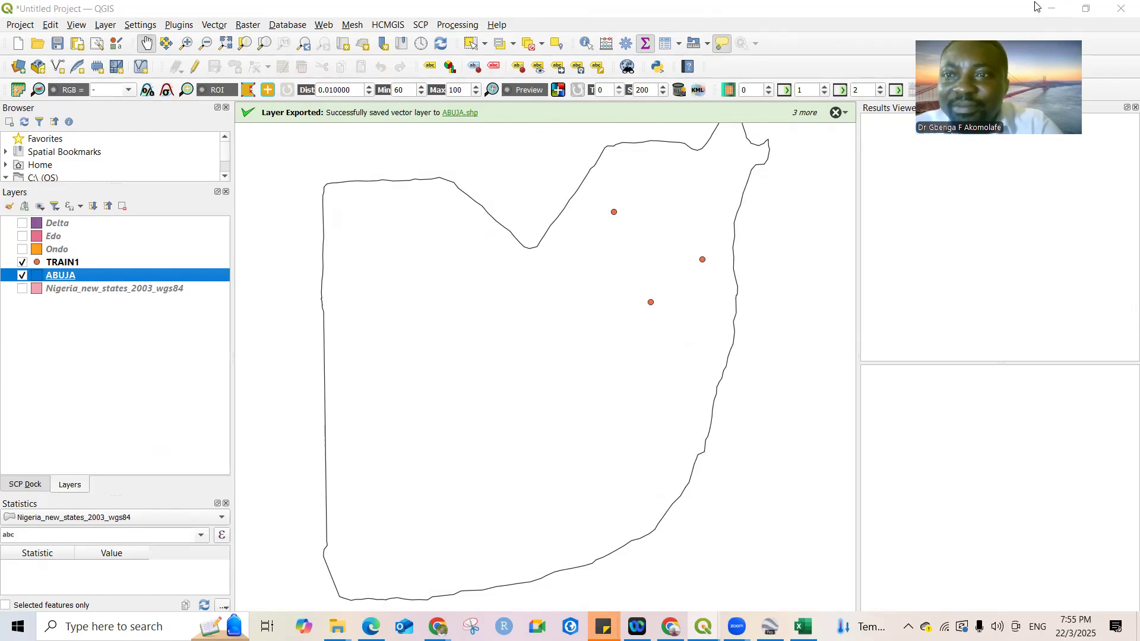